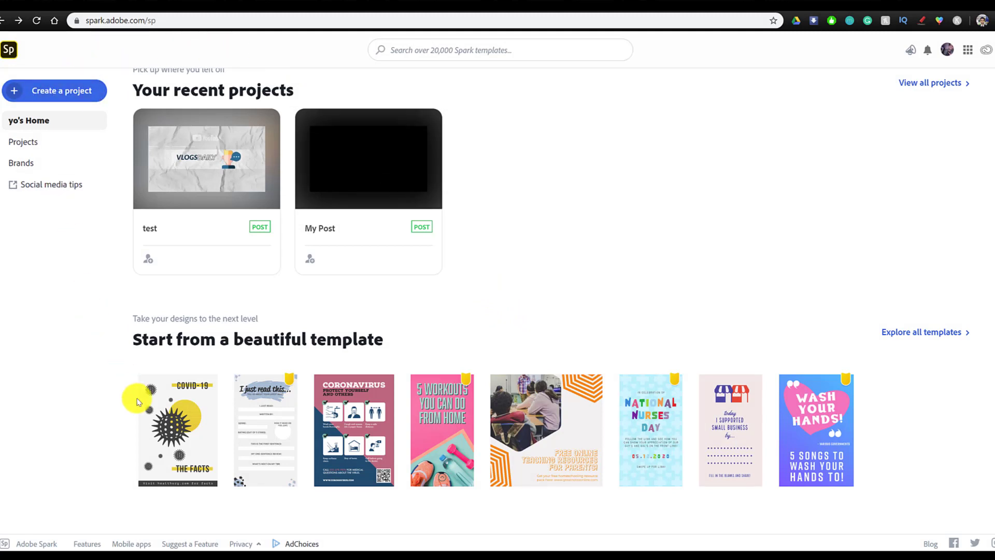
Start a custom-size graphic project and open the Social Profile size presets
left_click(41, 94)
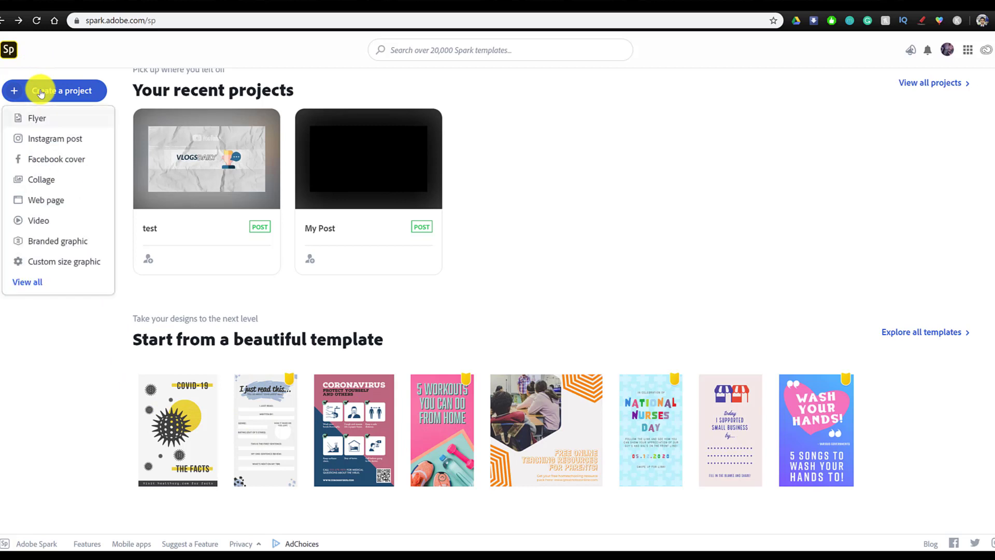
left_click(37, 265)
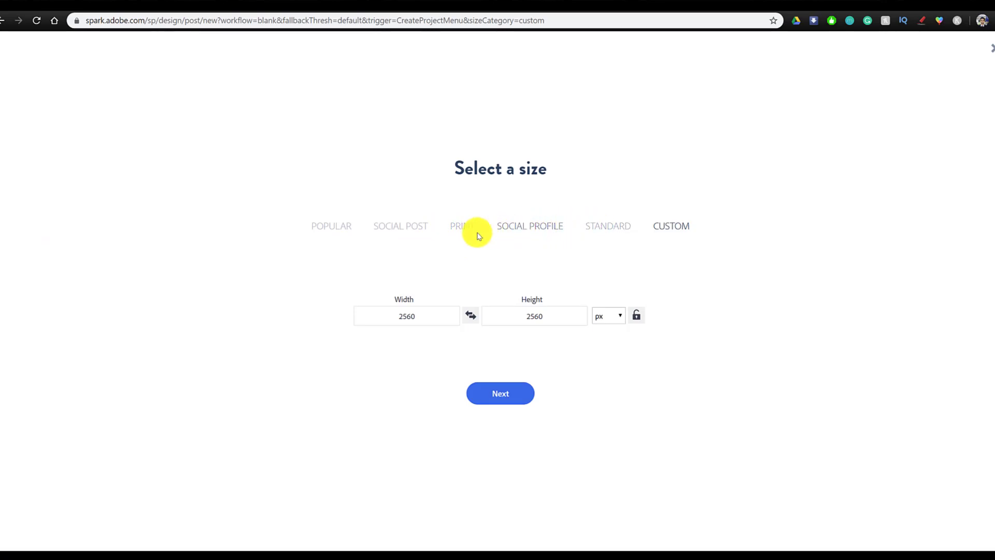
left_click(539, 227)
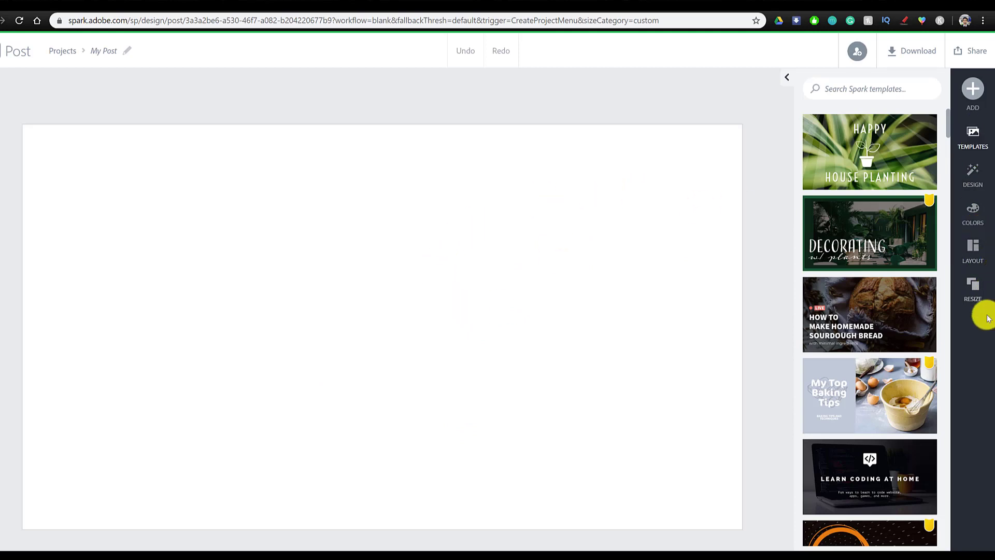
Upload bannertemplate.png as a photo and pin it to the canvas background
left_click(973, 93)
left_click(846, 98)
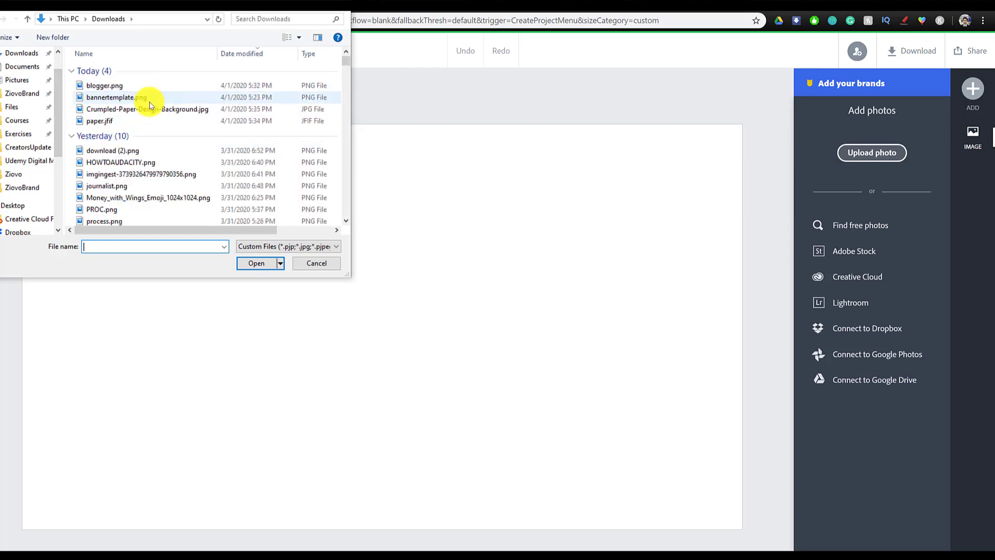
double_click(148, 98)
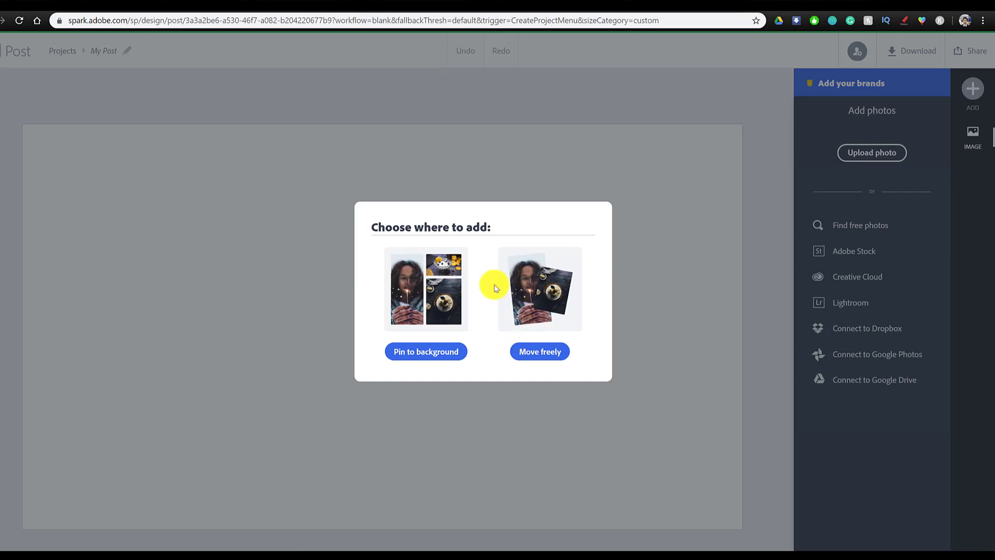
left_click(423, 351)
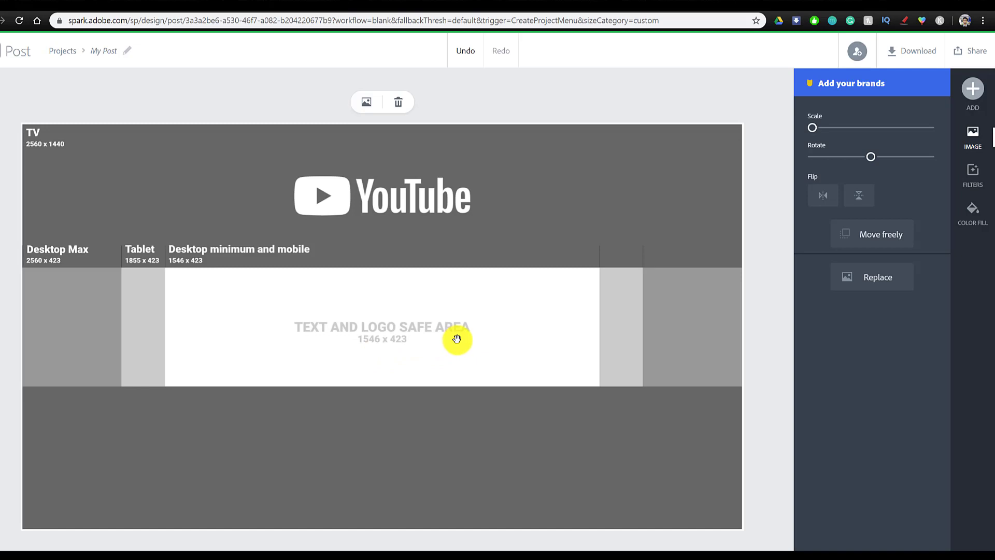
Upload the crumpled paper image and add it as a freely movable photo over the template
left_click(742, 111)
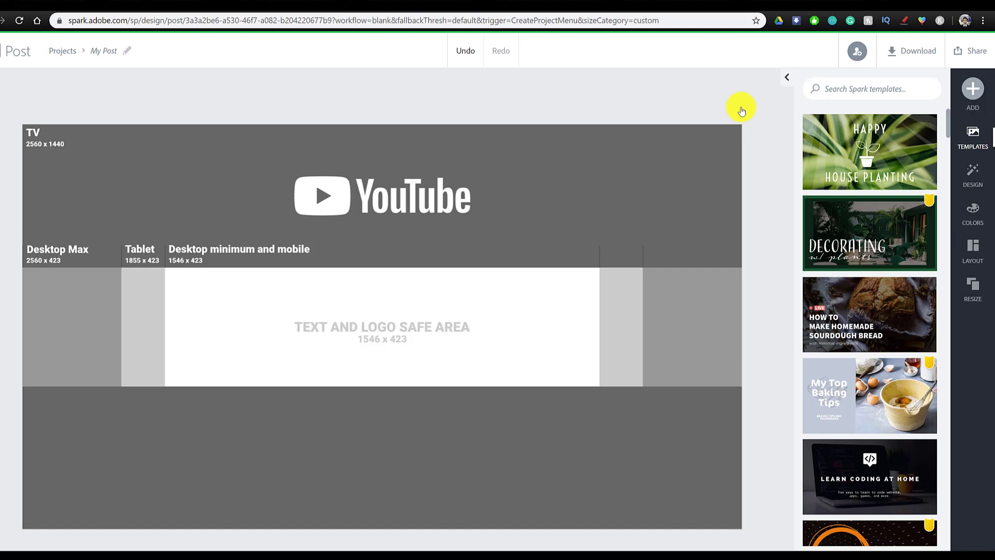
left_click(967, 101)
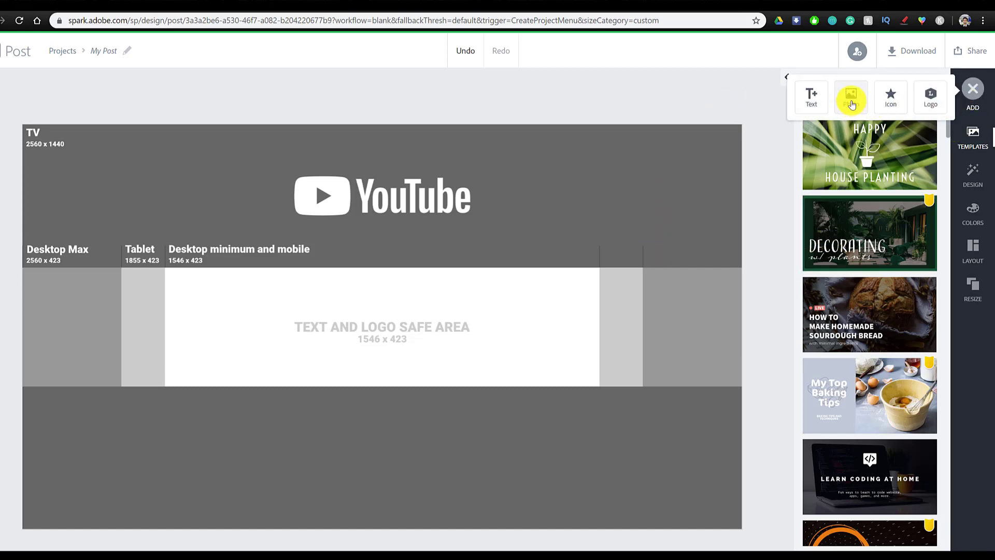
left_click(852, 102)
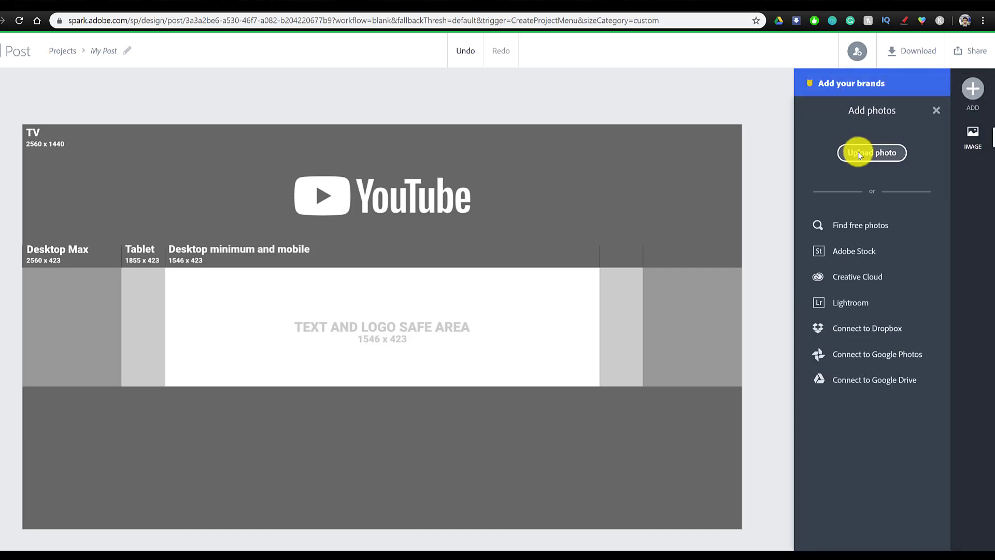
left_click(859, 154)
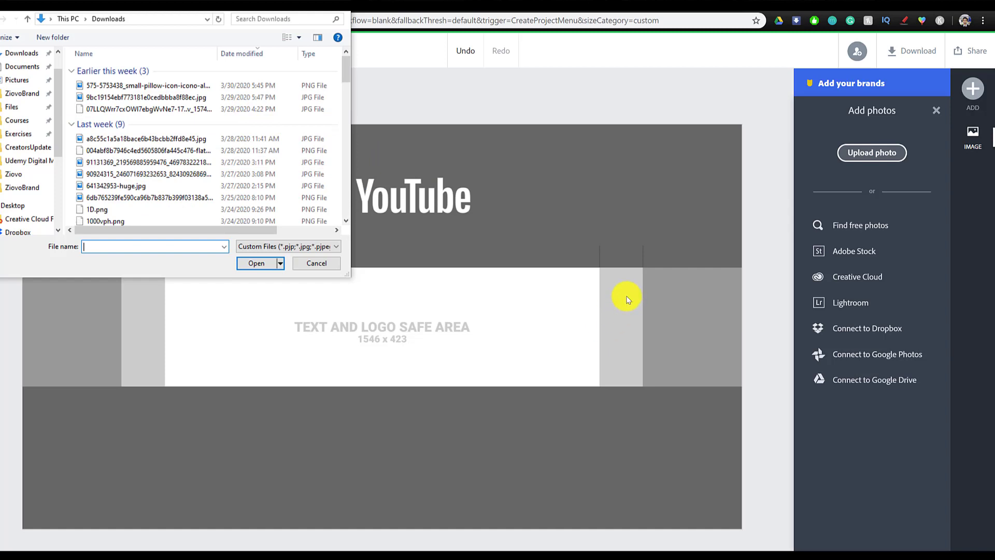
double_click(293, 160)
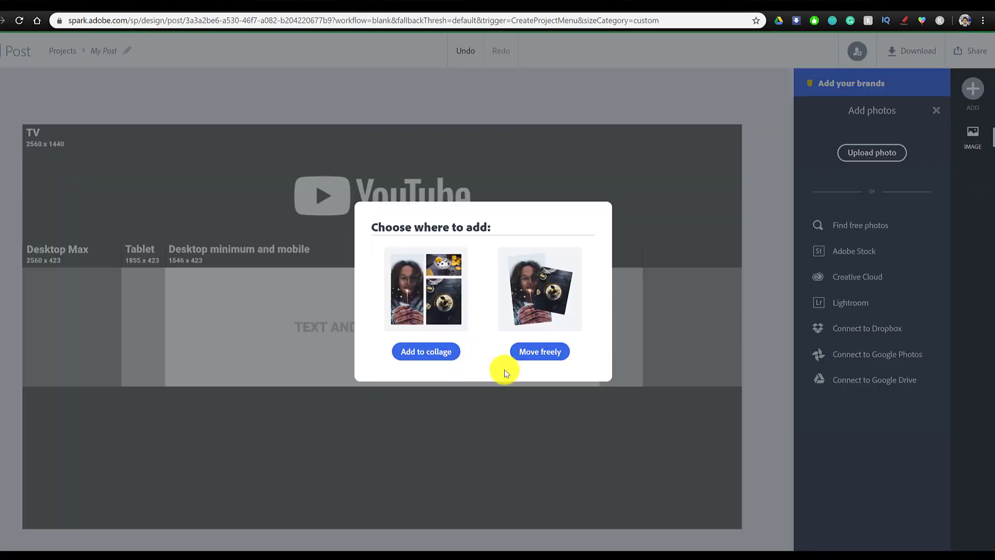
left_click(540, 351)
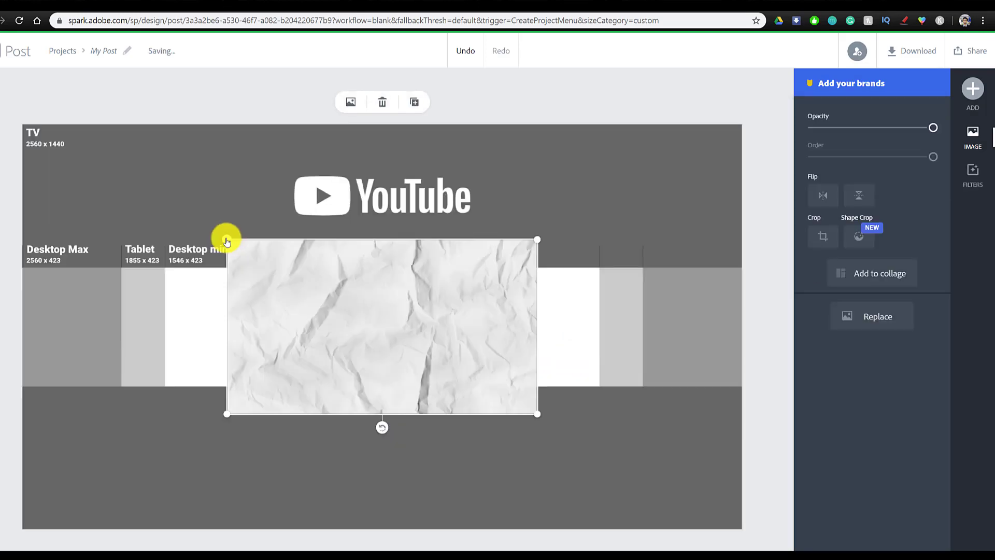
Stretch the crumpled paper across the whole banner and lower its opacity to about 64%
left_click_drag(89, 172, 19, 132)
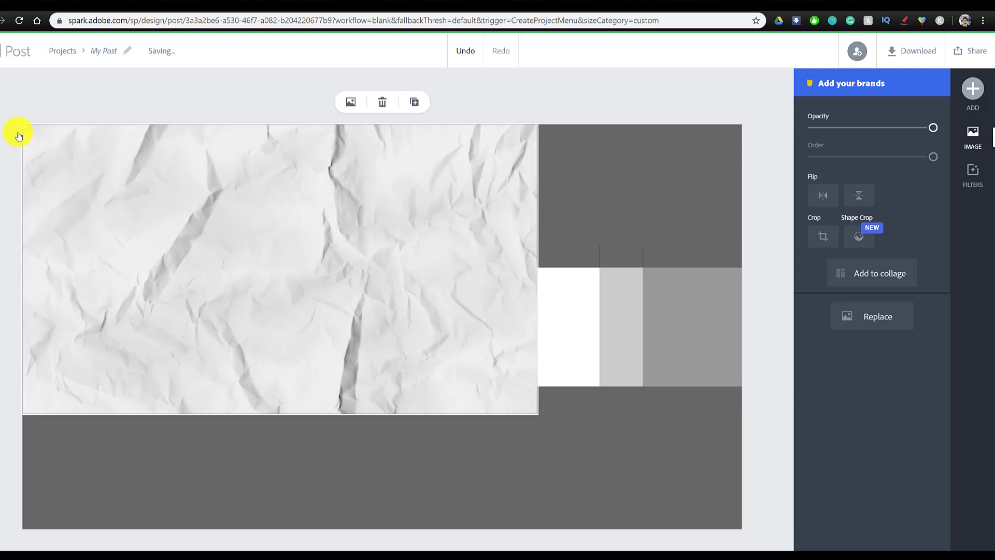
left_click_drag(539, 417, 745, 532)
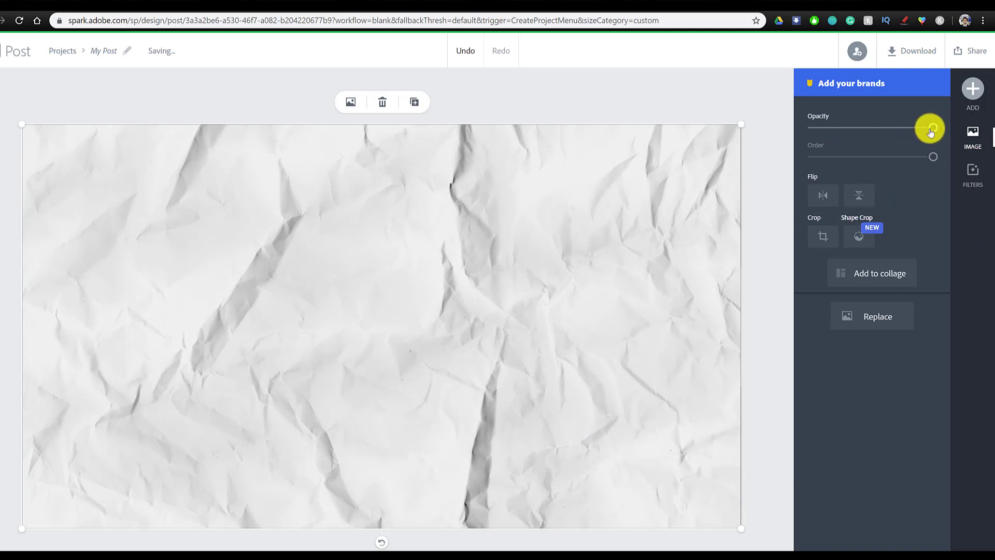
left_click_drag(931, 132, 895, 127)
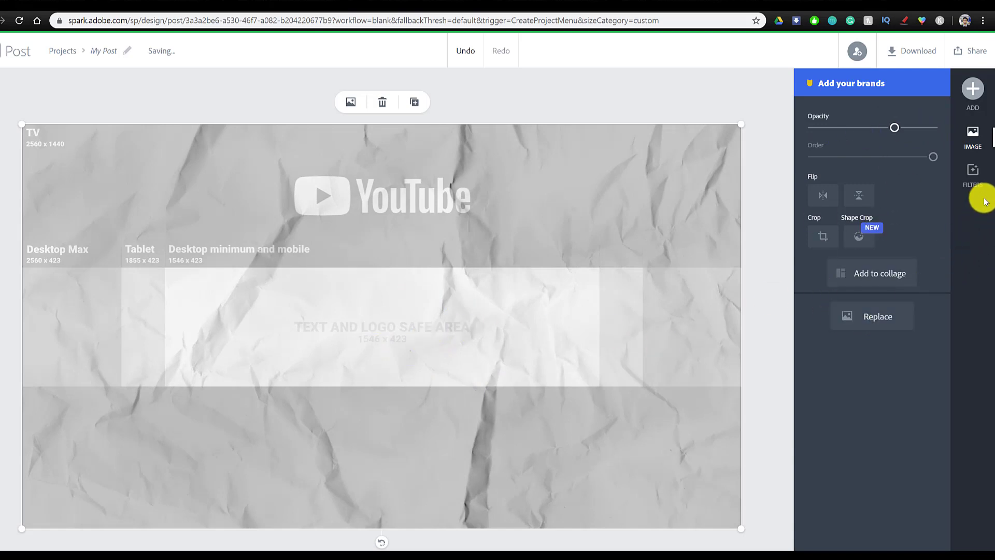
left_click(977, 176)
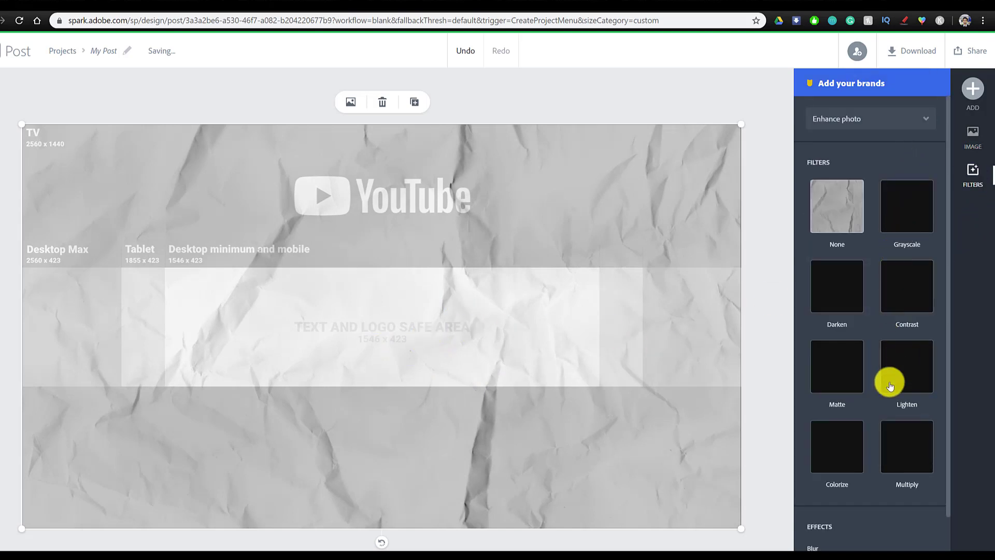
left_click(917, 122)
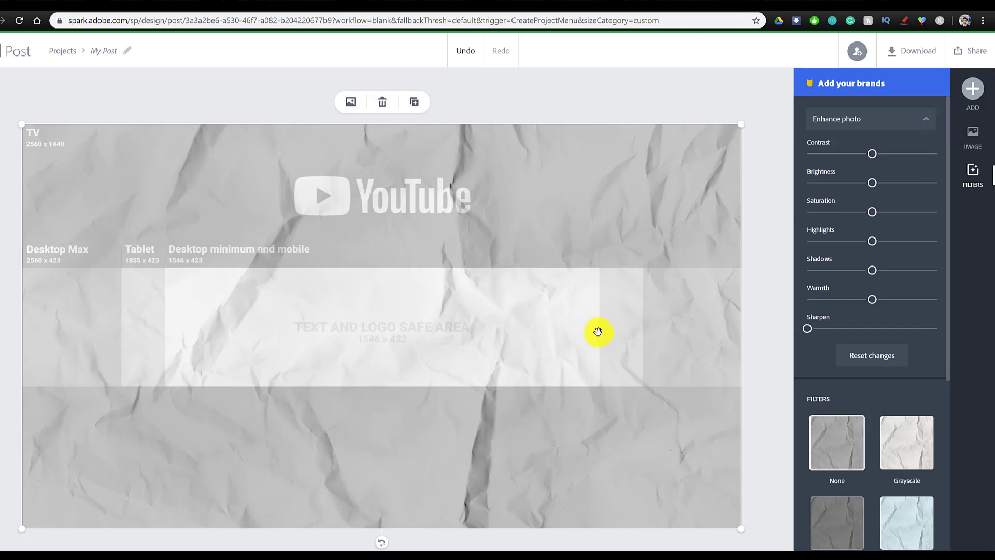
Upload the cartoon person logo image and add it as a freely movable photo
left_click(974, 91)
left_click(845, 101)
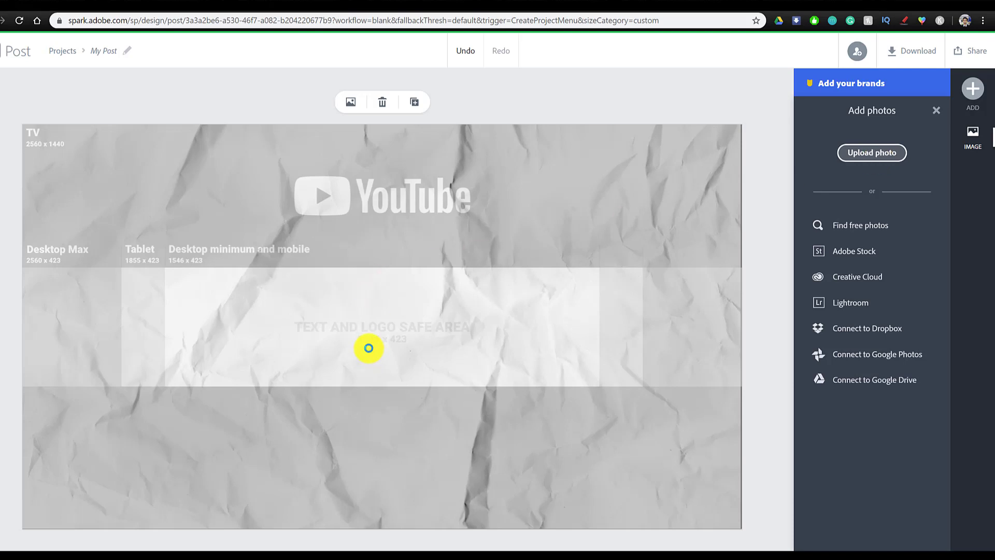
double_click(196, 100)
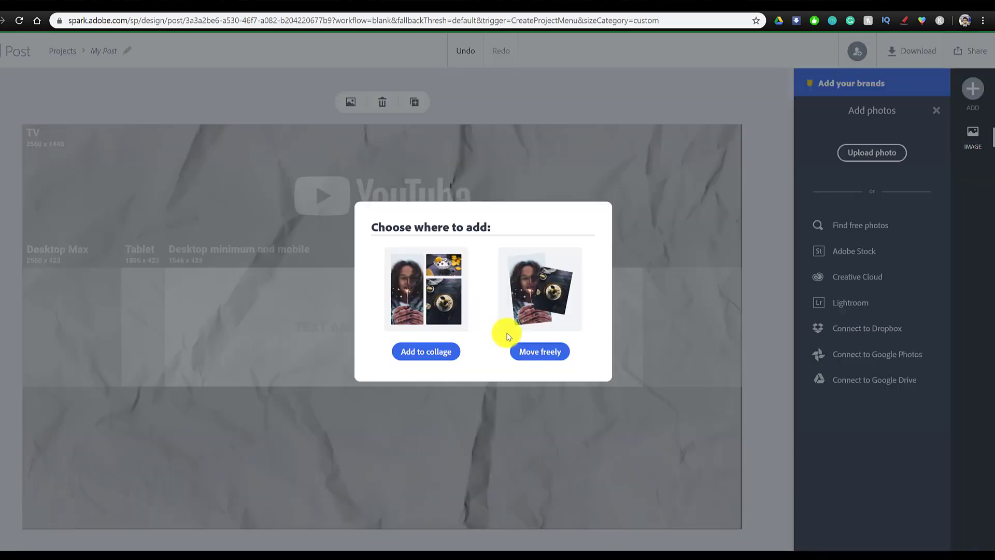
left_click(527, 353)
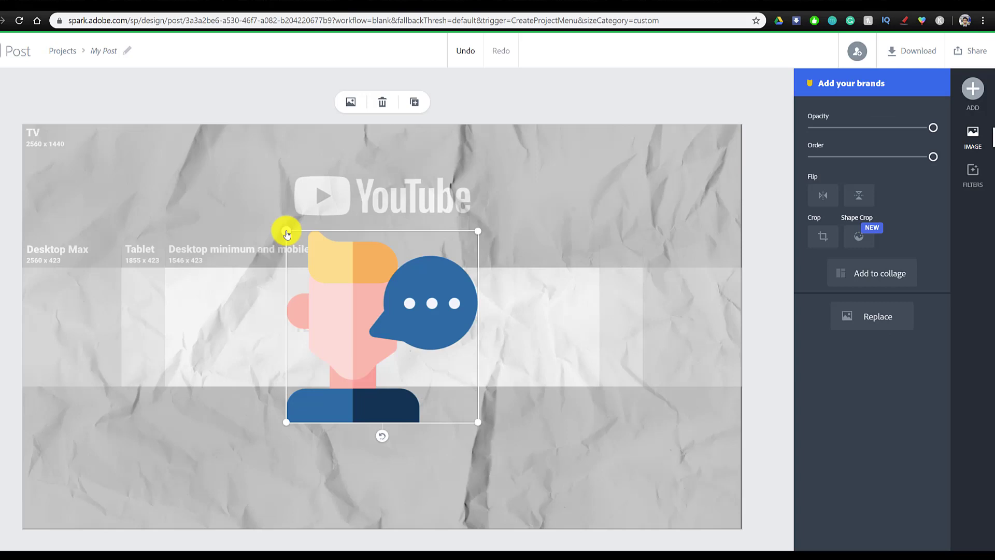
Shrink the logo and position it on the safe area's centre line
left_click_drag(286, 231, 348, 308)
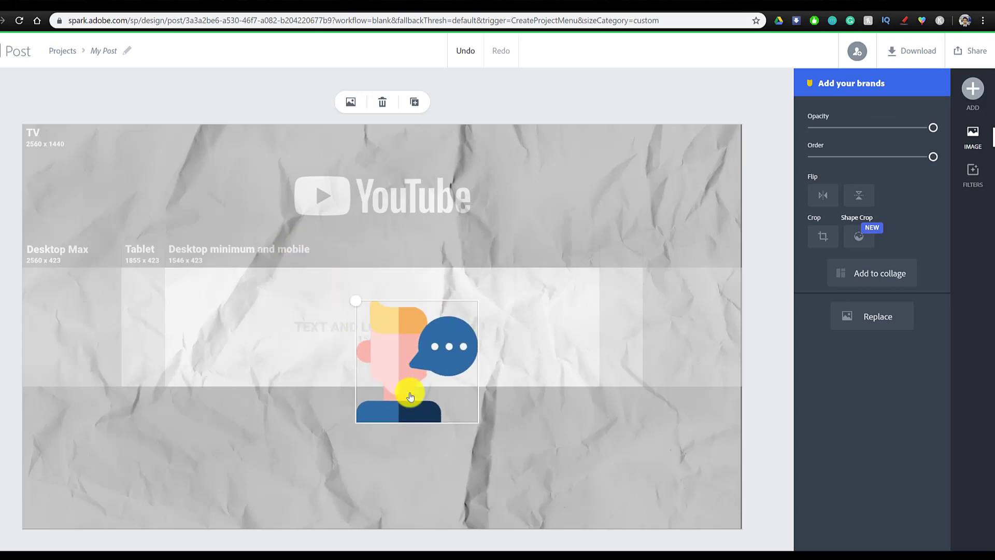
left_click_drag(444, 368, 542, 356)
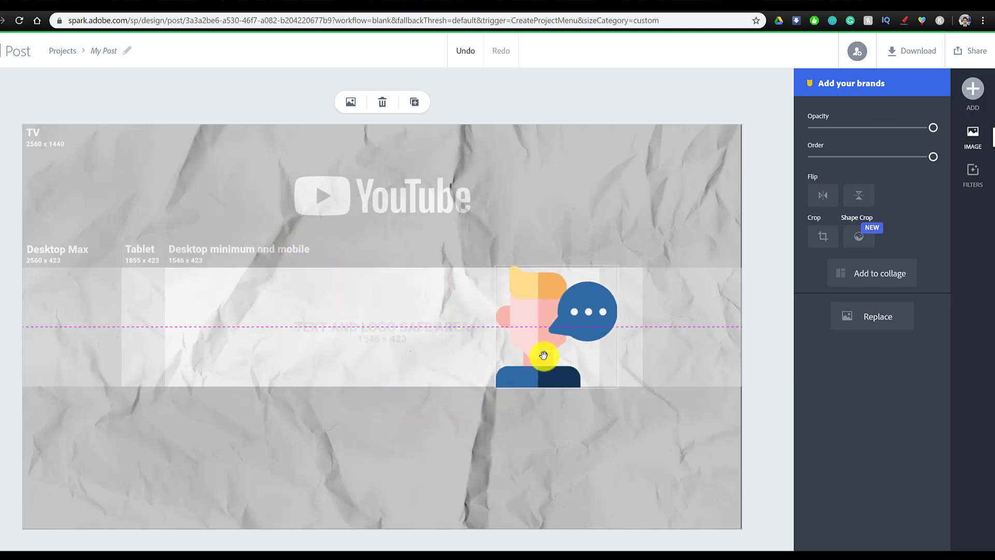
left_click_drag(501, 277, 509, 286)
left_click_drag(546, 321, 524, 362)
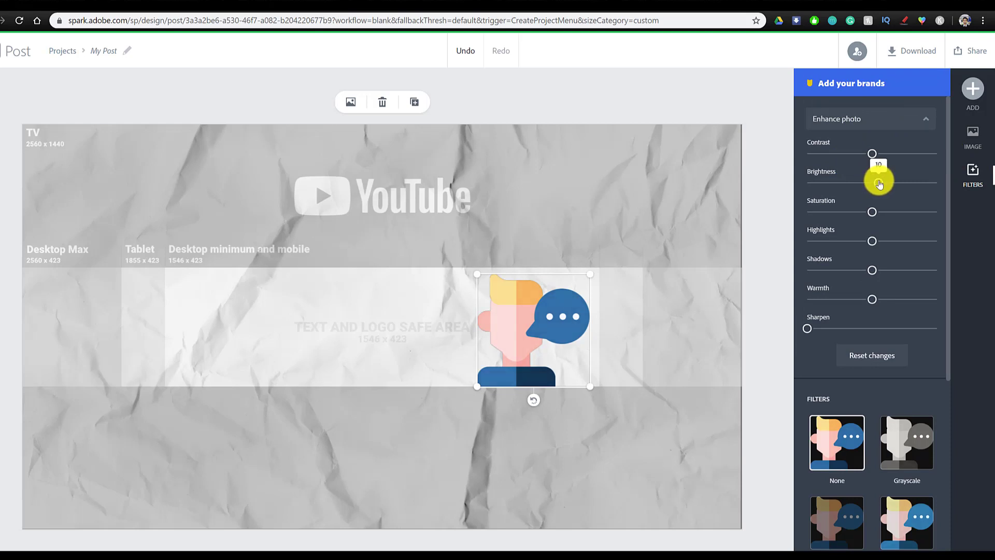
Insert the INNER BEAUTY text design onto the banner
key("Escape")
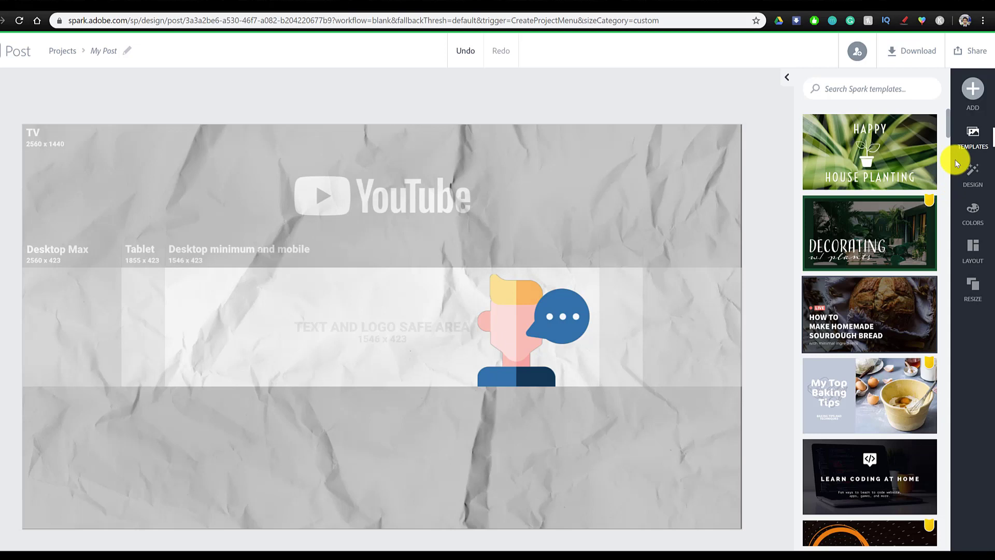
left_click(973, 89)
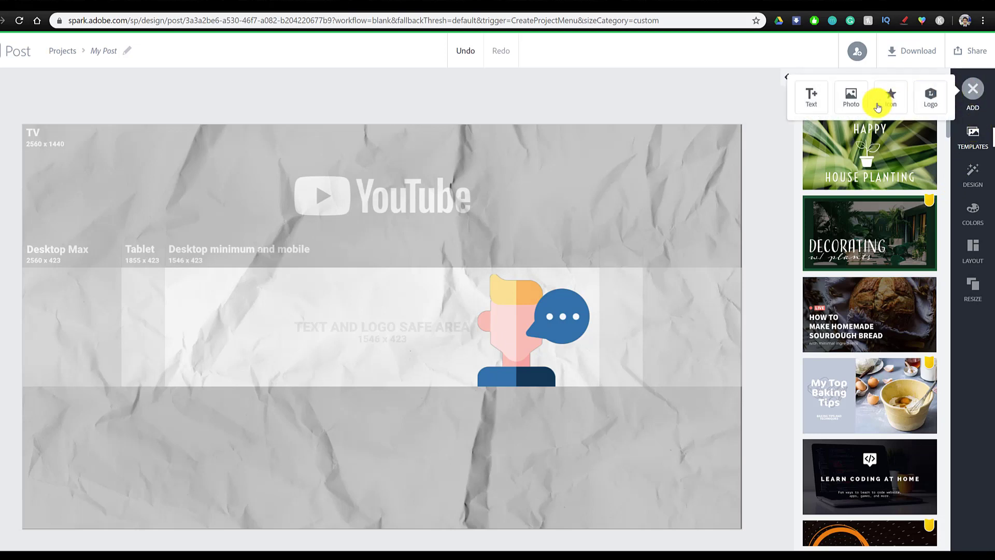
left_click(813, 110)
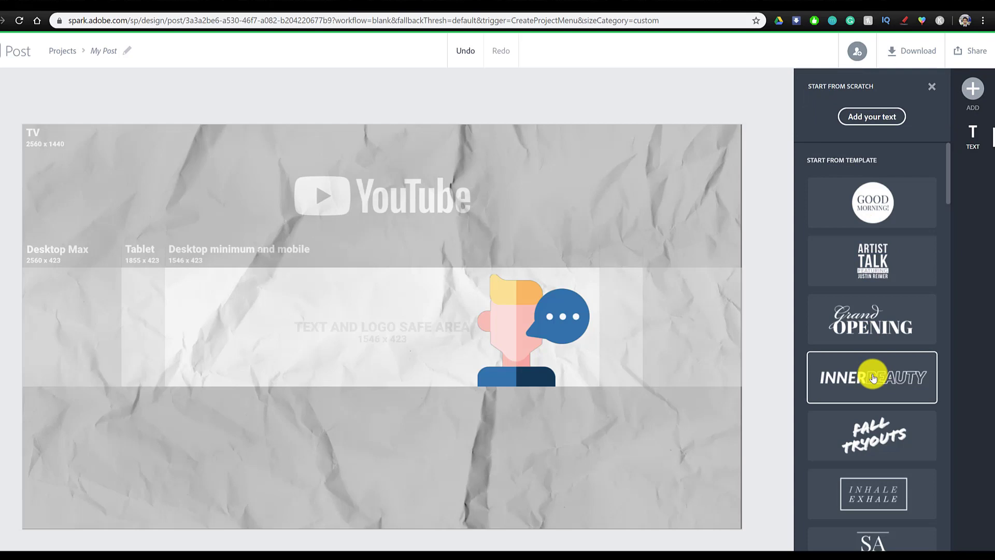
left_click(859, 386)
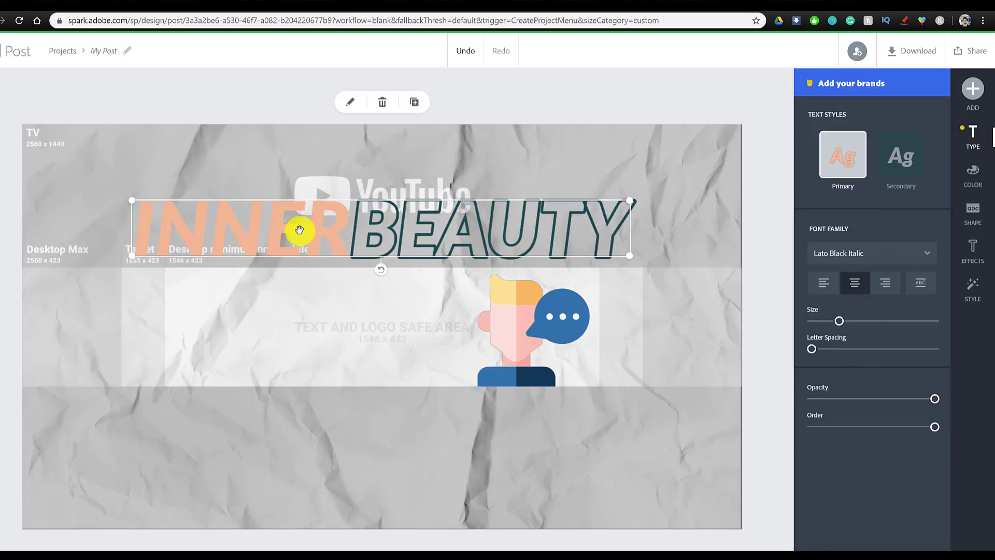
left_click(965, 98)
left_click(814, 100)
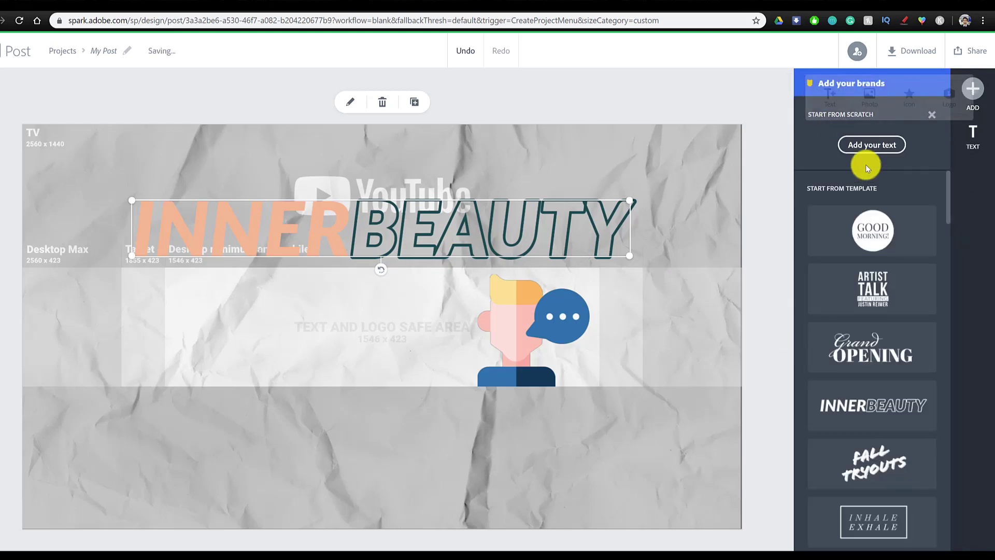
scroll(902, 334, "down", 6)
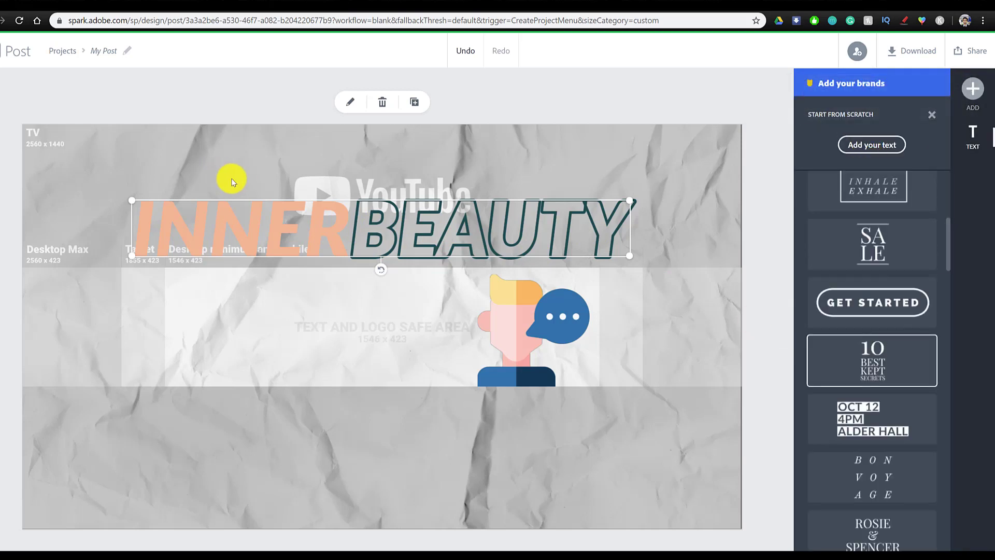
Retype the title, replacing INNER with VLOGS and BEAUTY with DAILY
double_click(328, 246)
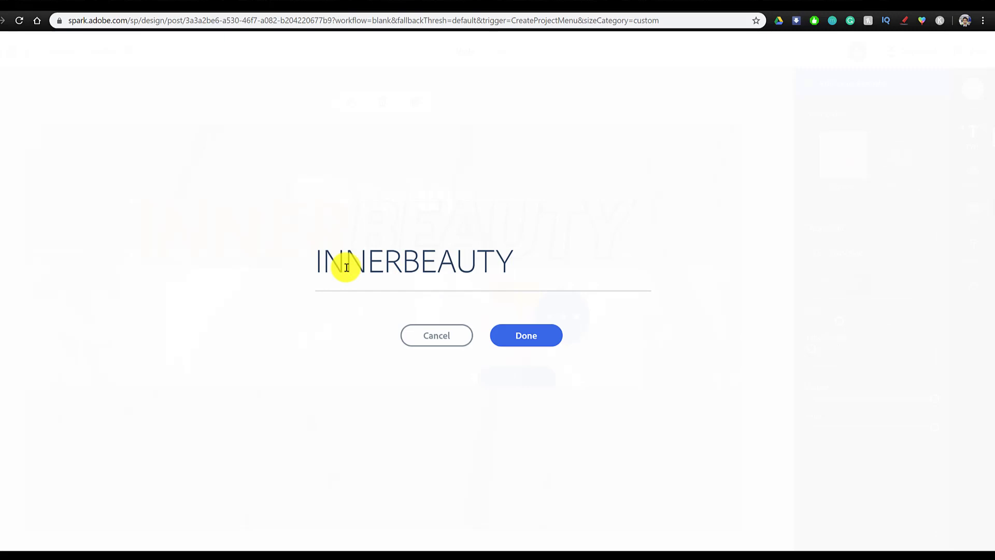
left_click(401, 262)
left_click(312, 264, "shift")
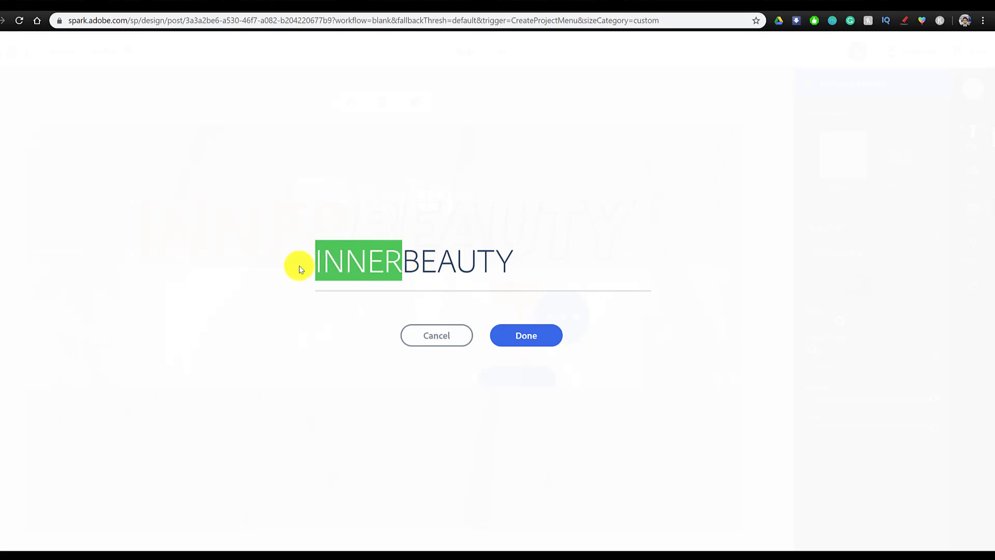
type("VLOGS")
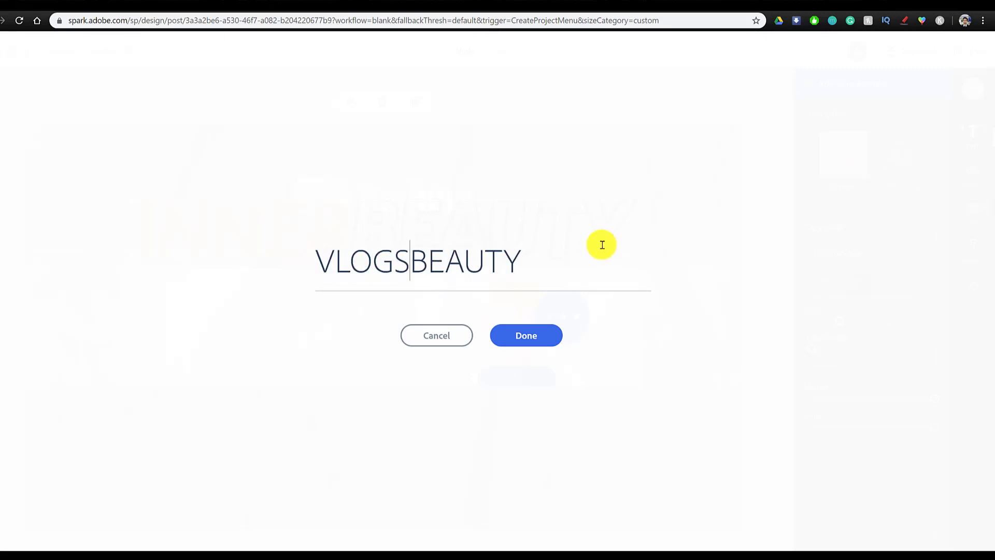
key("shift+Right")
key("shift+Right")
key("shift+Right")
key("shift+Right")
key("shift+Right")
key("shift+Right")
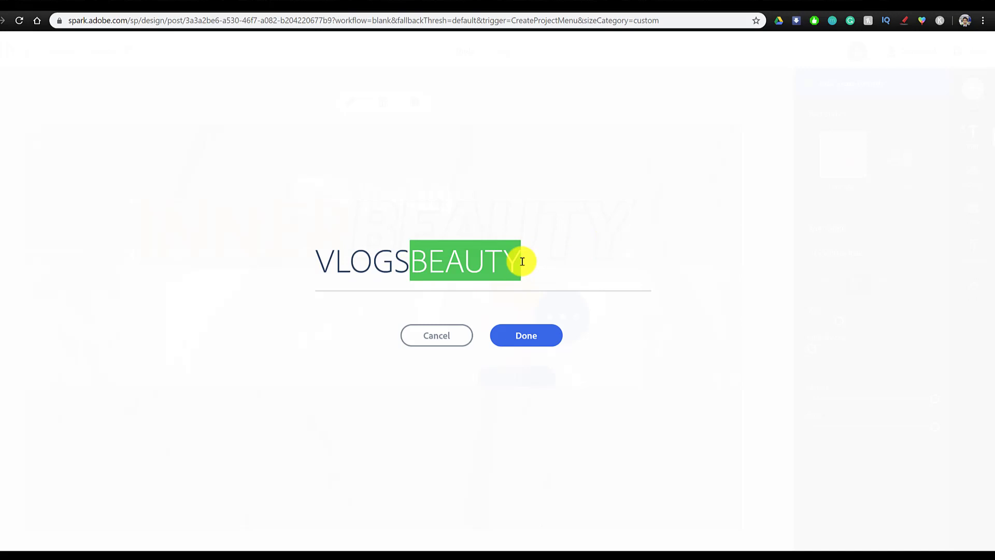
type("DAILY")
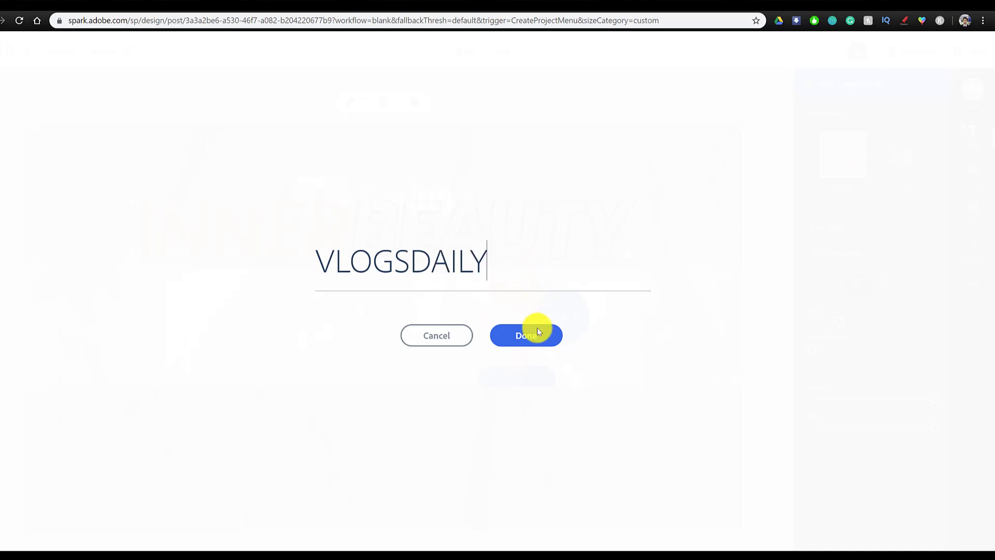
left_click(536, 335)
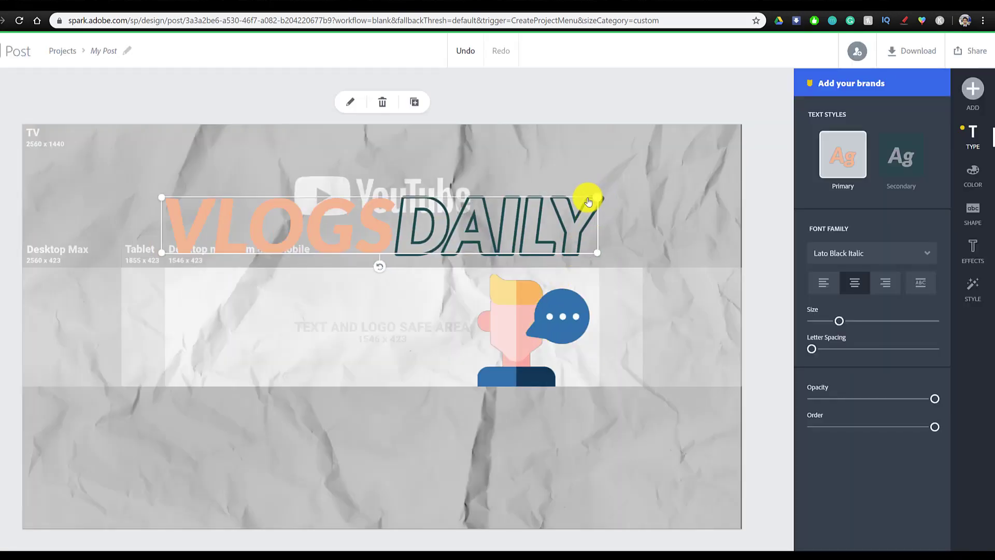
Shrink the VLOGSDAILY title, move it into the safe area, and eyedrop the shirt's navy 063A57
left_click_drag(839, 320, 824, 321)
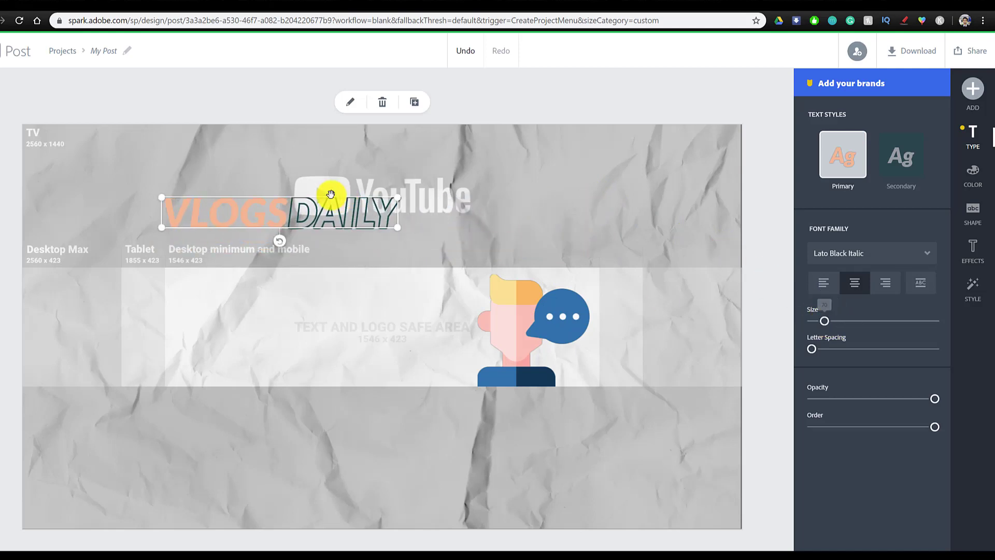
left_click_drag(261, 216, 319, 339)
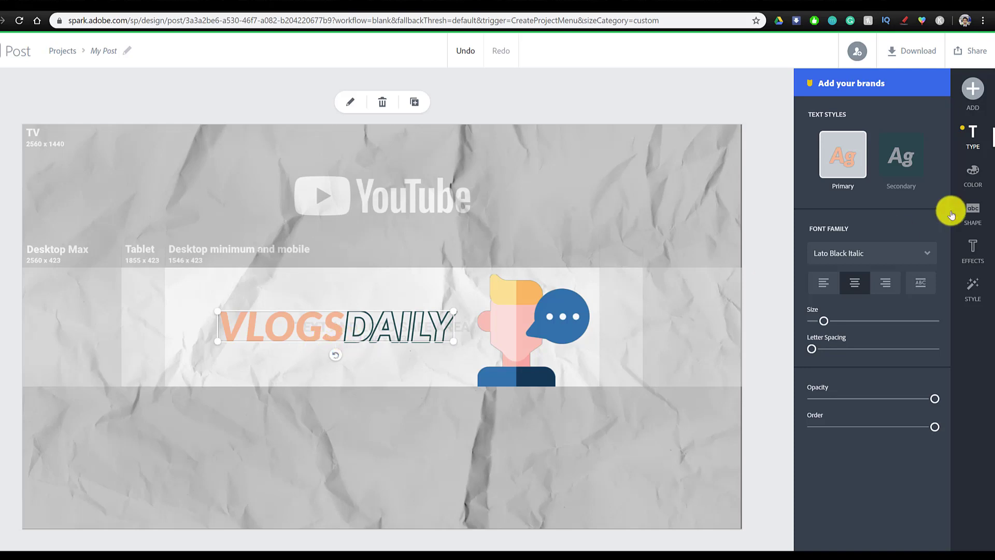
left_click(976, 176)
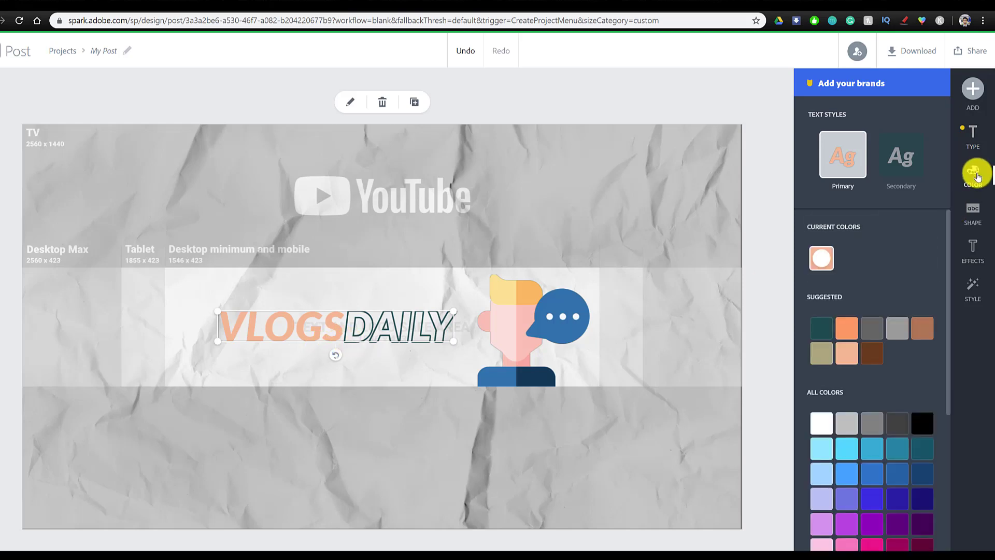
left_click(824, 265)
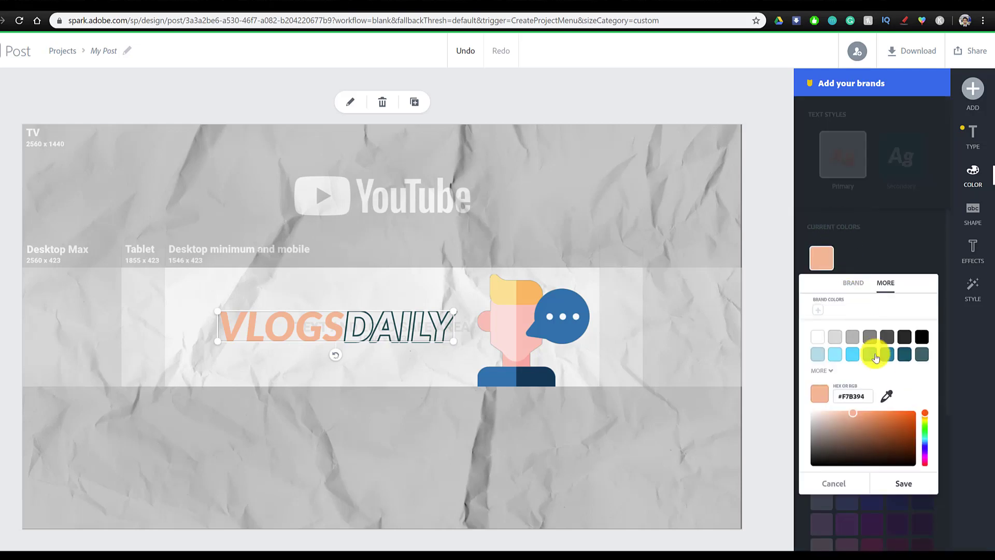
left_click(888, 399)
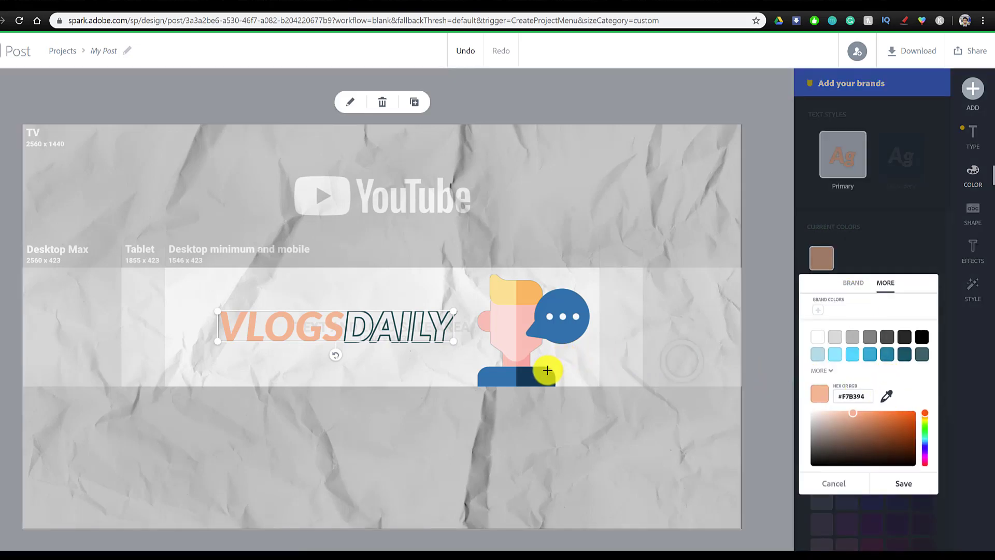
left_click(532, 378)
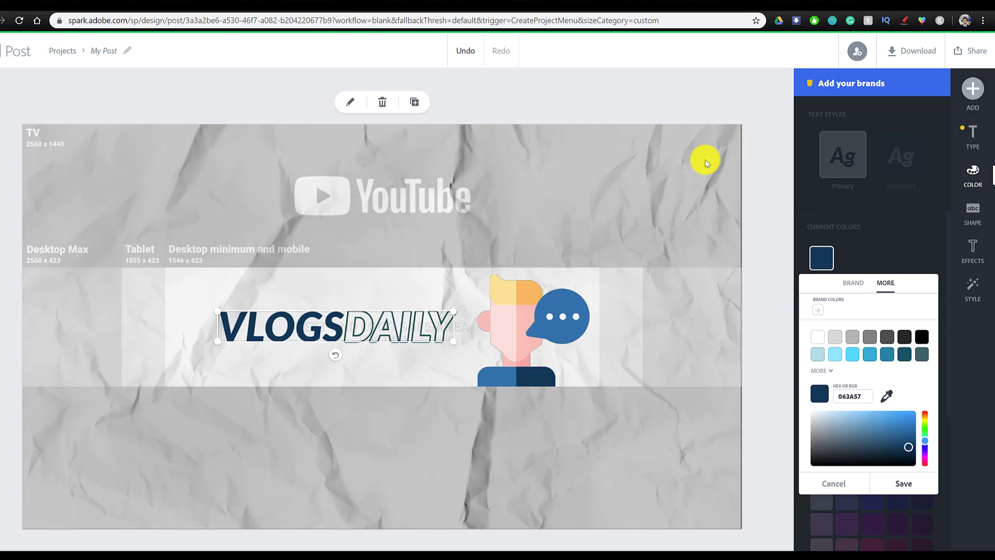
left_click(708, 99)
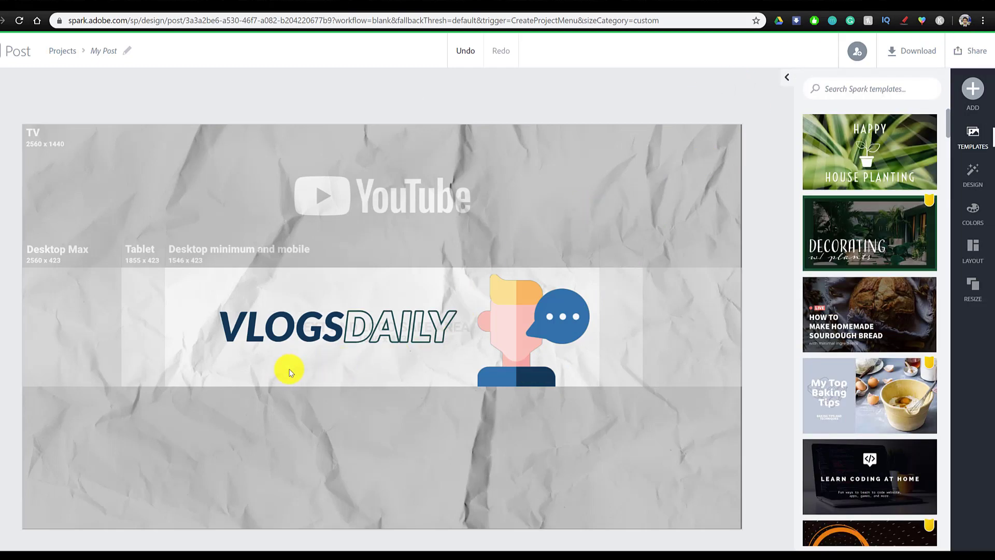
Begin adding a photo to bring in the Twitter and Instagram logos
left_click(971, 92)
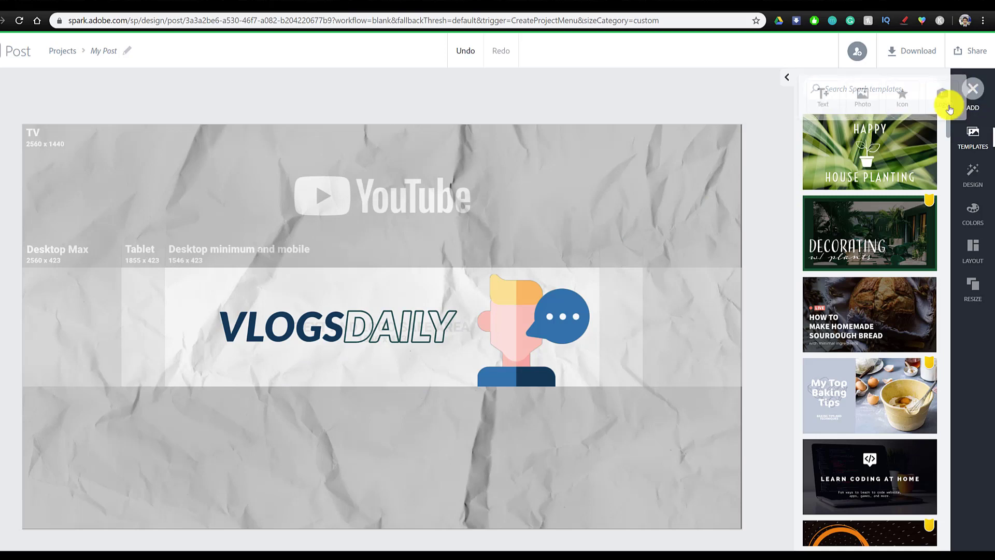
left_click(853, 99)
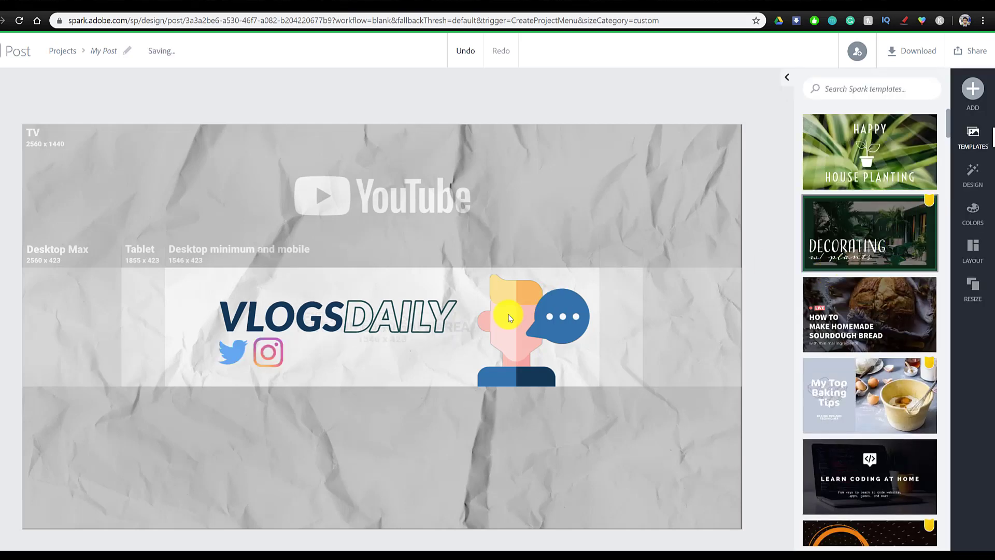
Add the Young. Wild. Free. text style to the banner
left_click(973, 89)
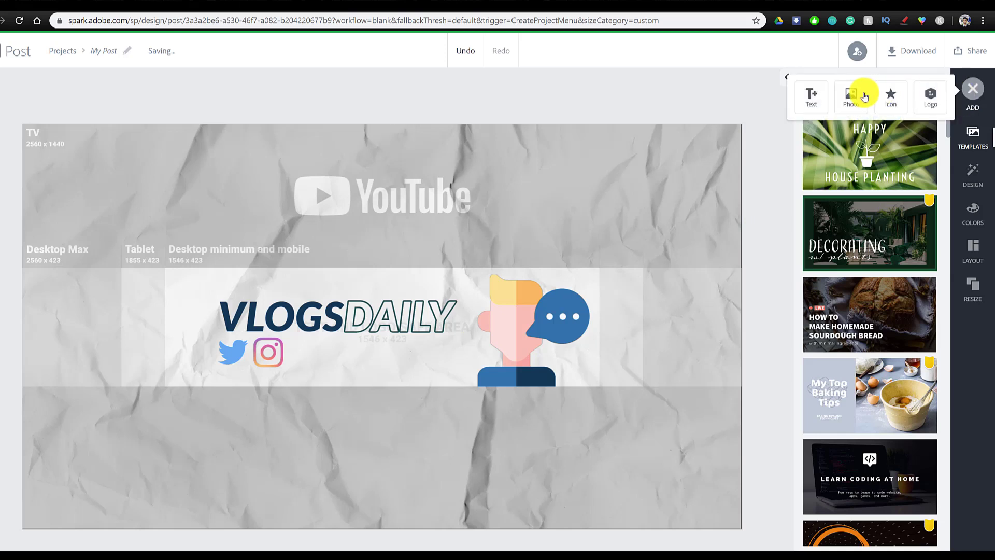
left_click(813, 100)
scroll(882, 290, "down", 3)
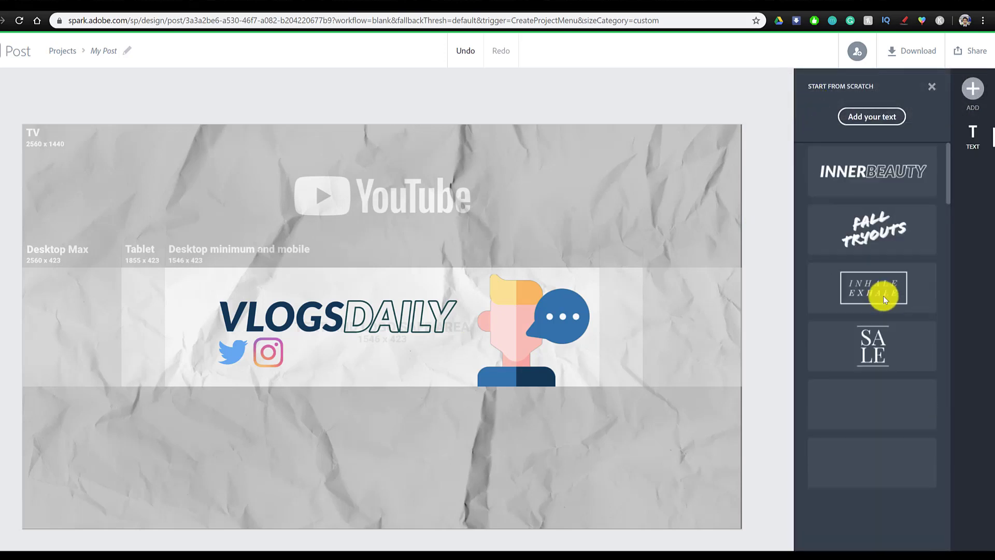
scroll(884, 296, "down", 10)
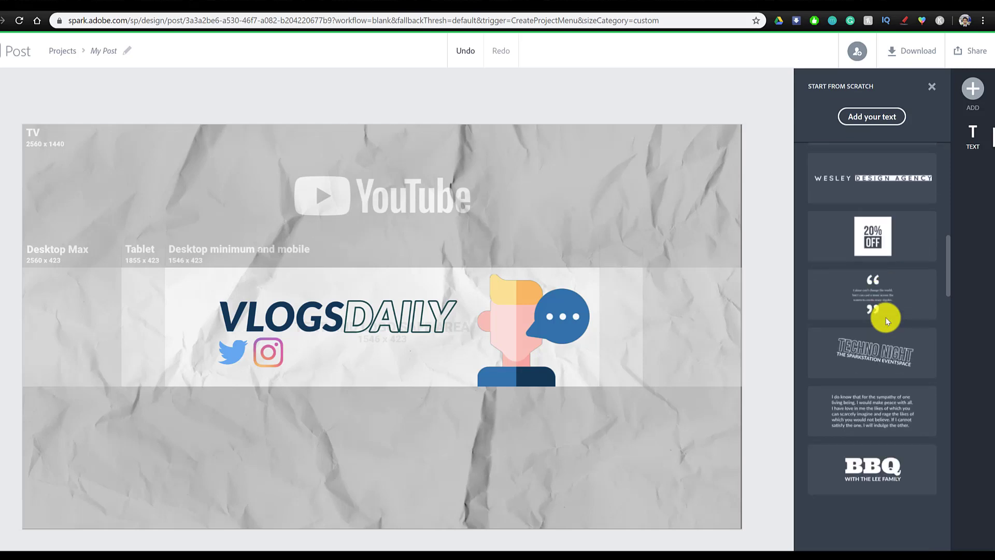
scroll(884, 319, "down", 5)
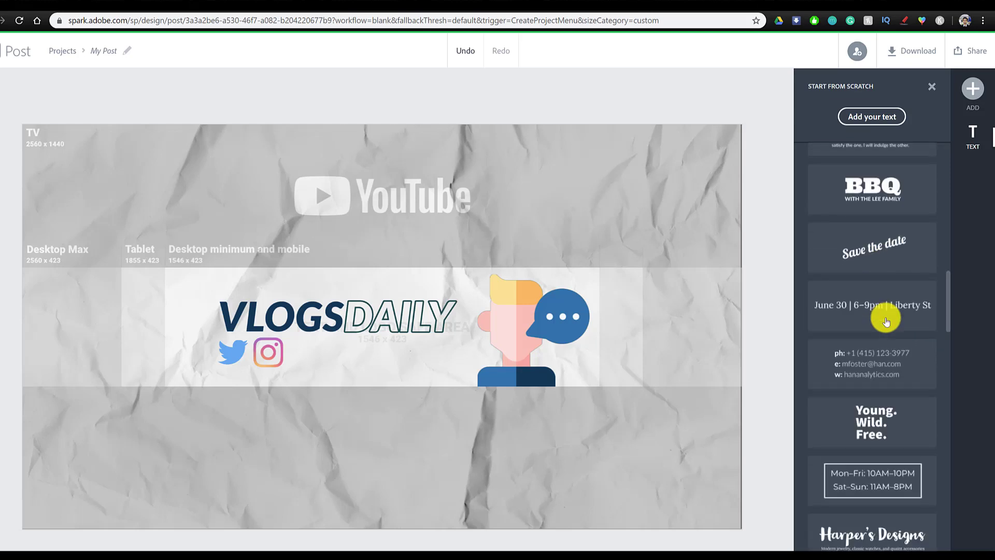
left_click(881, 429)
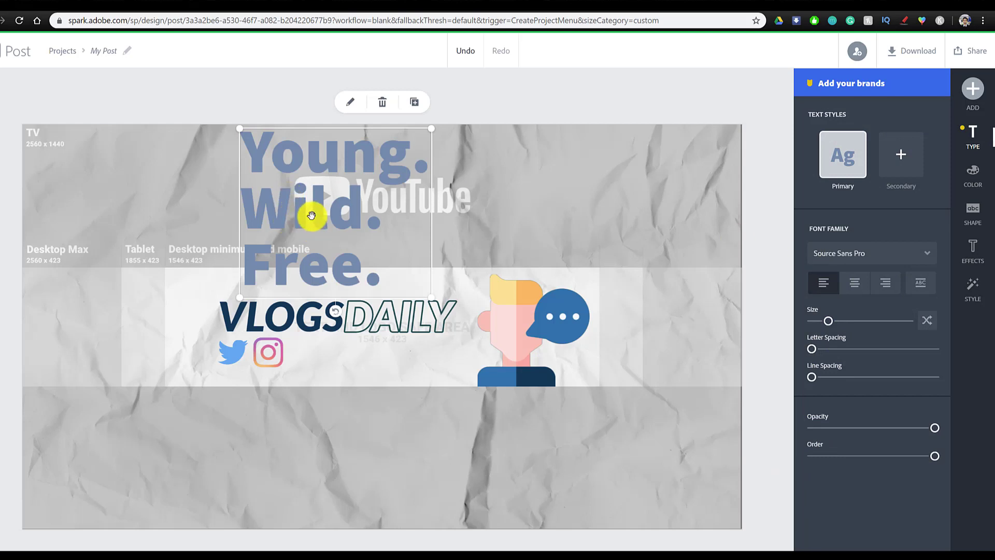
Replace the placeholder text with the channel's @ handle
double_click(338, 216)
key("ctrl+a")
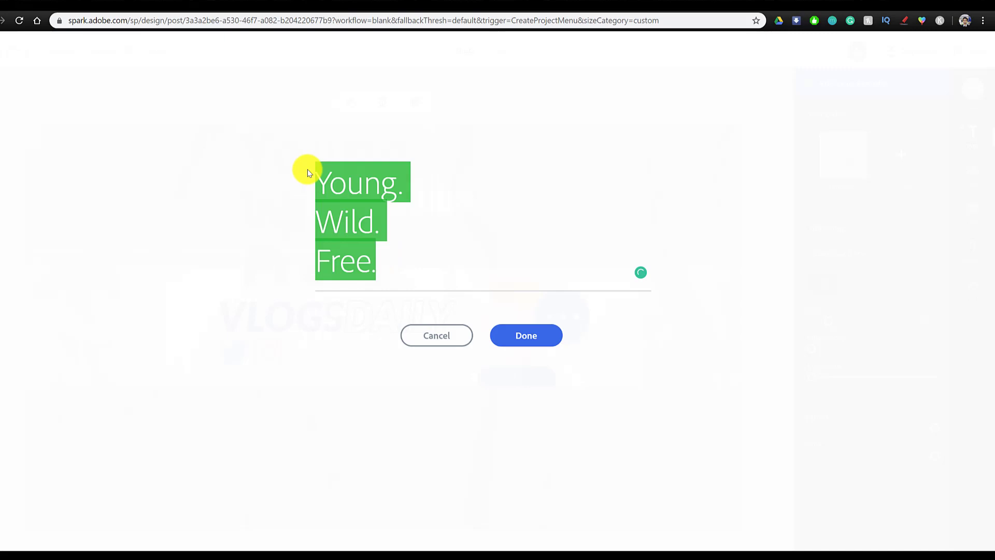
type("@VLOGGER12")
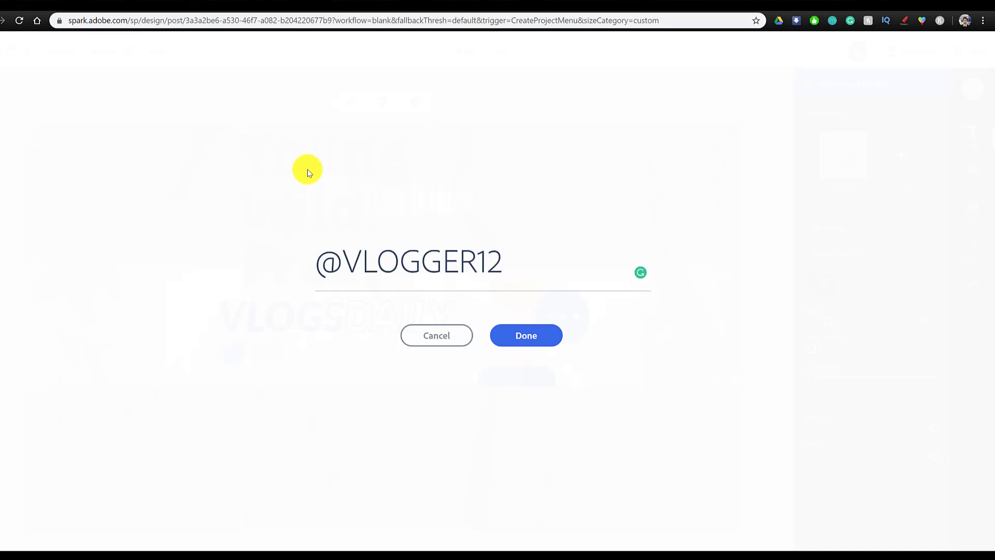
left_click(527, 336)
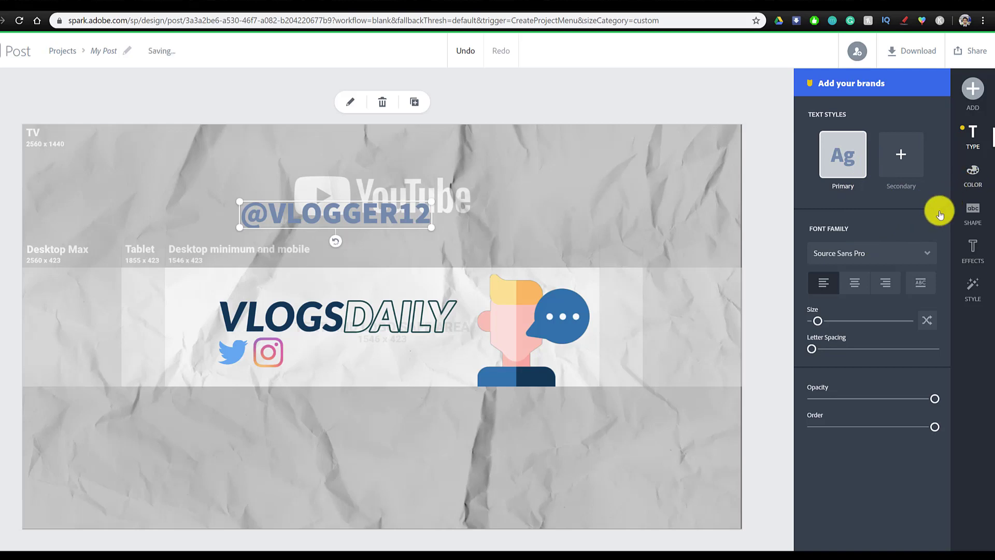
Colour the handle with the shirt's dark blue and move it beside the Instagram logo
left_click(973, 182)
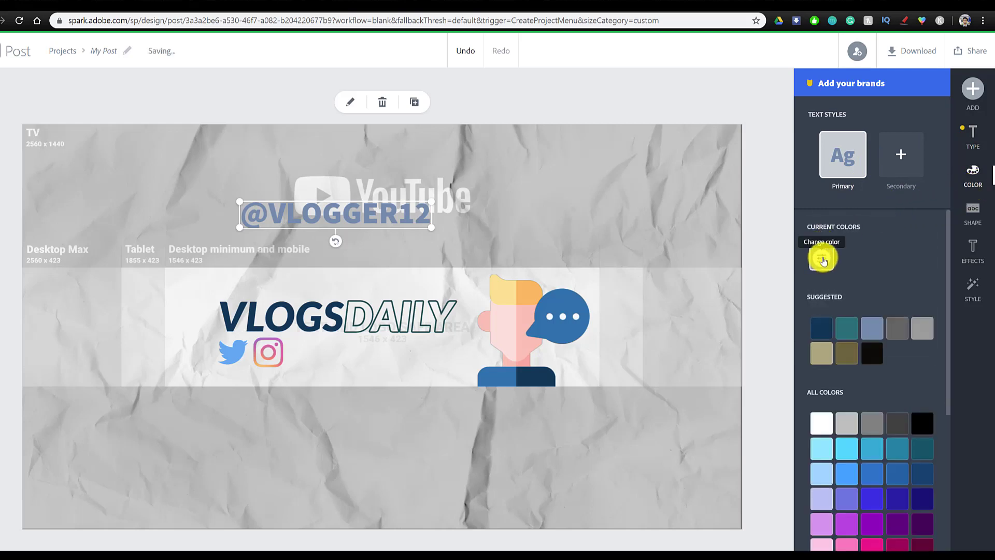
left_click(822, 259)
left_click(888, 396)
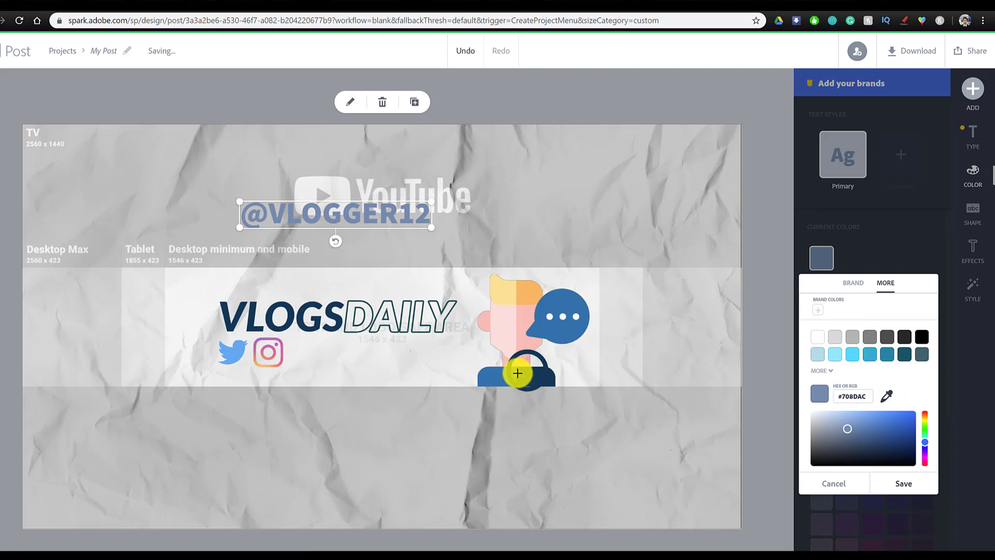
left_click(535, 375)
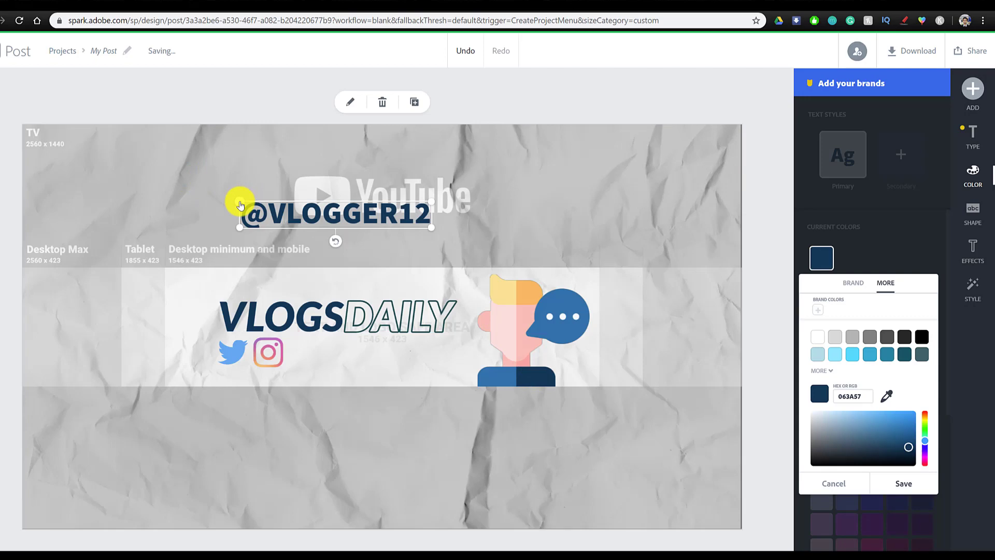
left_click_drag(240, 206, 263, 213)
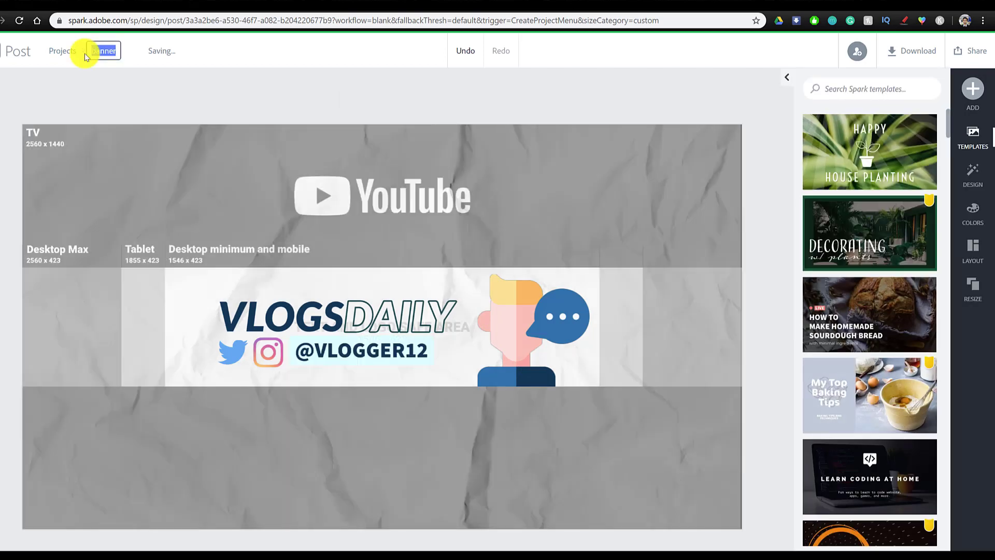
Set the paper background to 100% opacity and download the banner as a PNG
key("BackSpace")
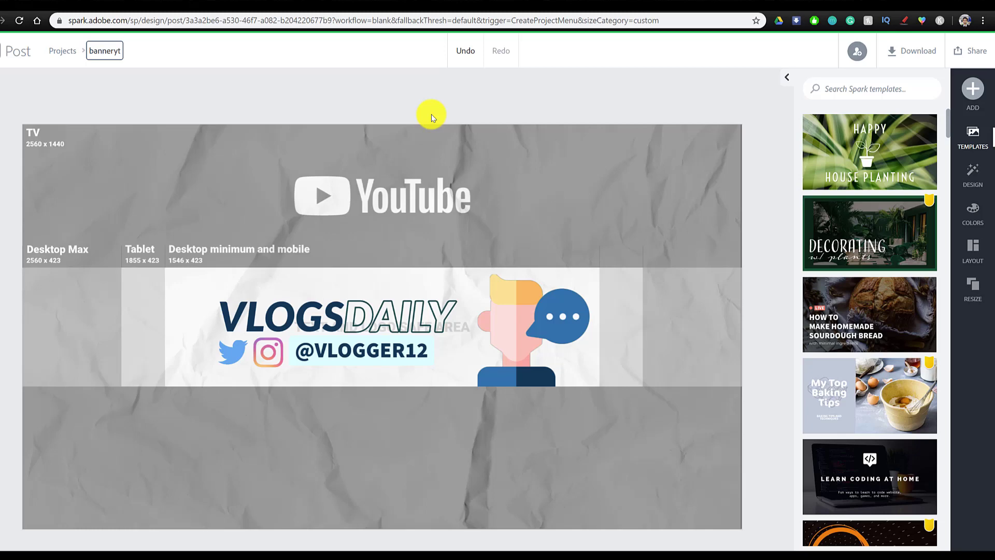
left_click(629, 164)
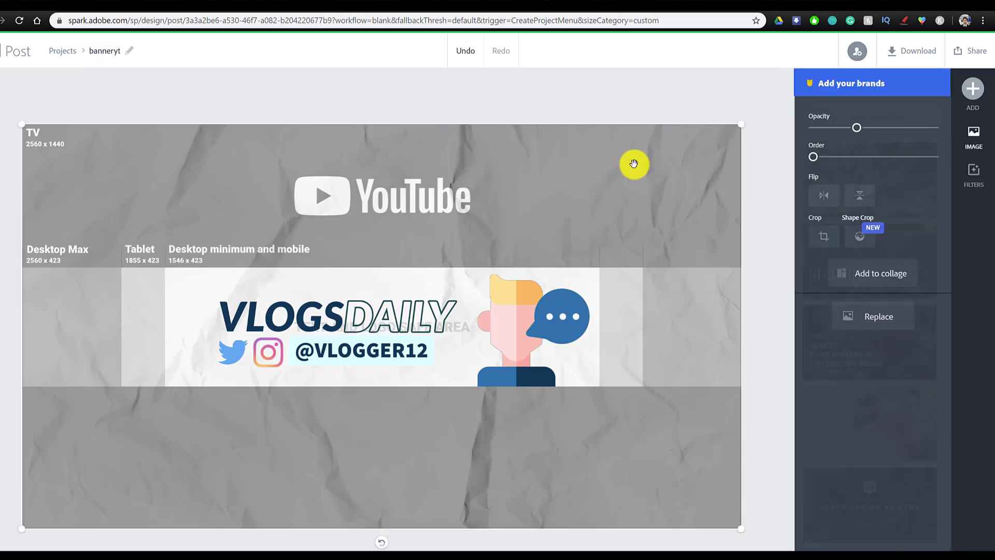
left_click_drag(857, 132, 947, 131)
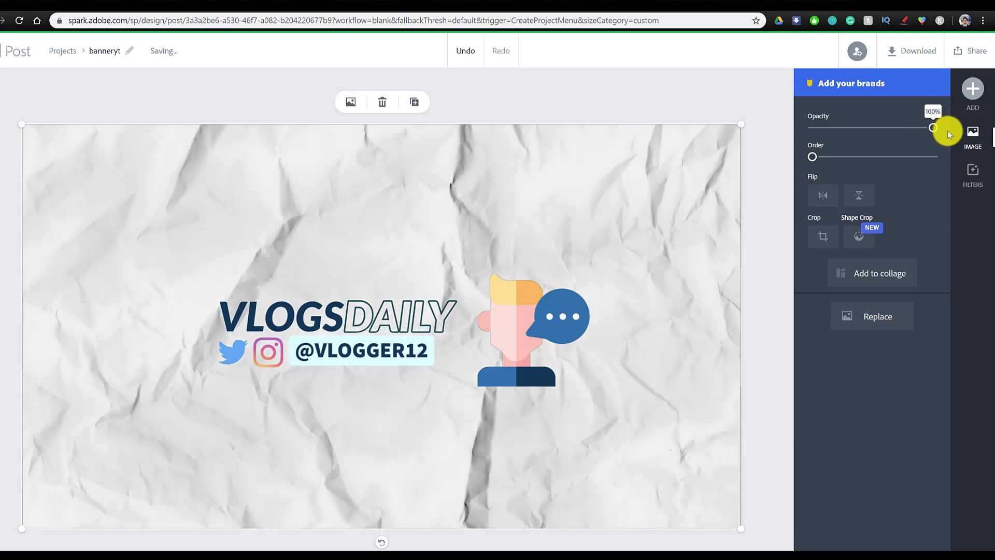
left_click(904, 56)
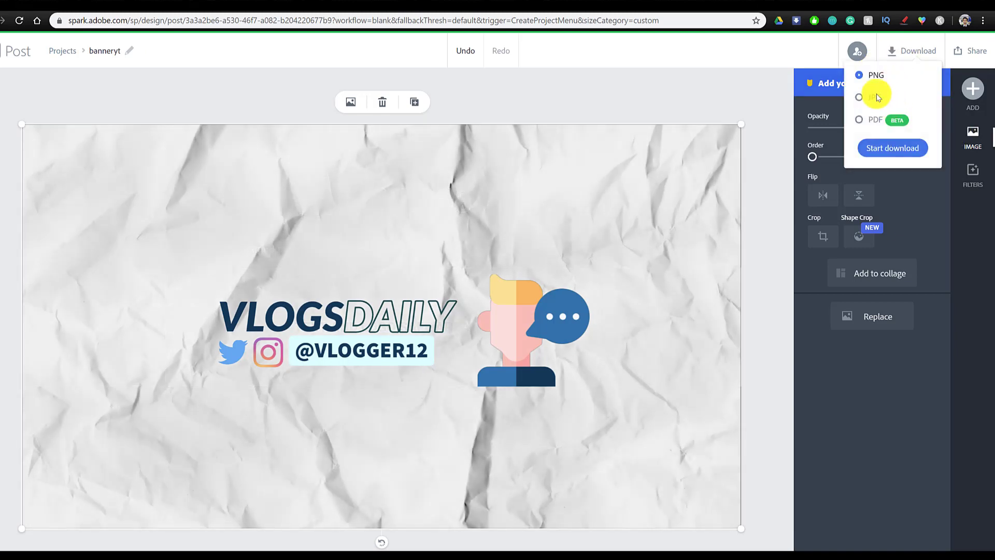
left_click(879, 151)
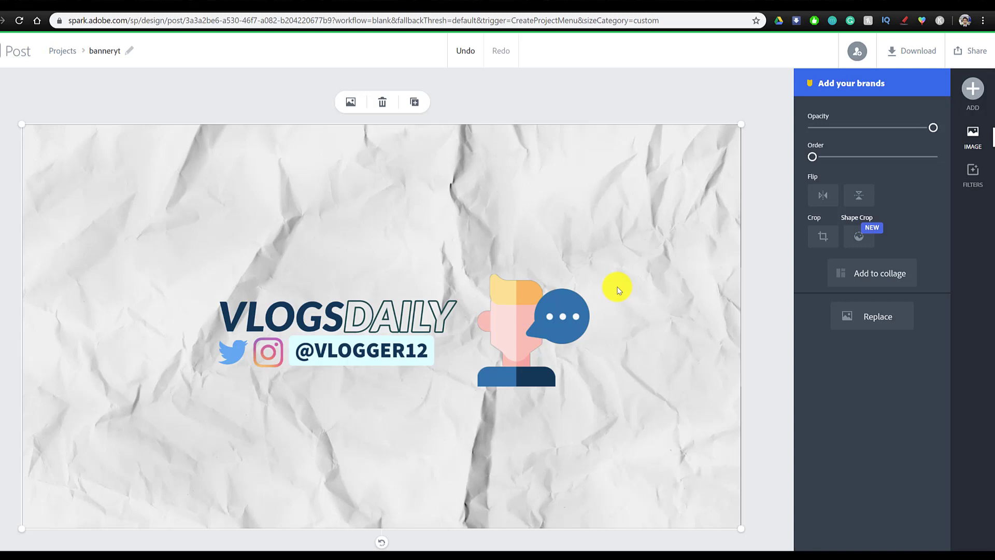
From the Spark home, create a custom-size post of 500 x 500 px
key("alt+Left")
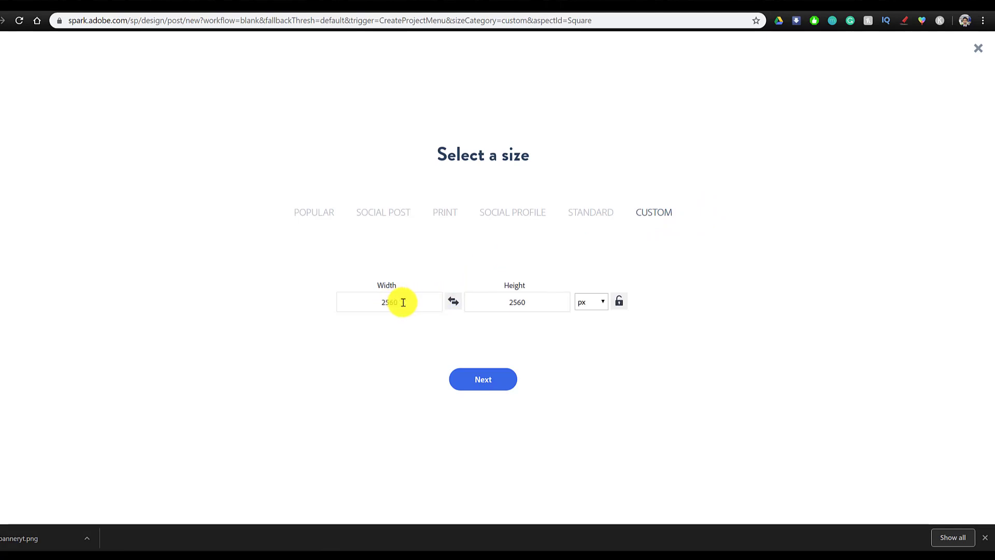
left_click(404, 302)
type("500")
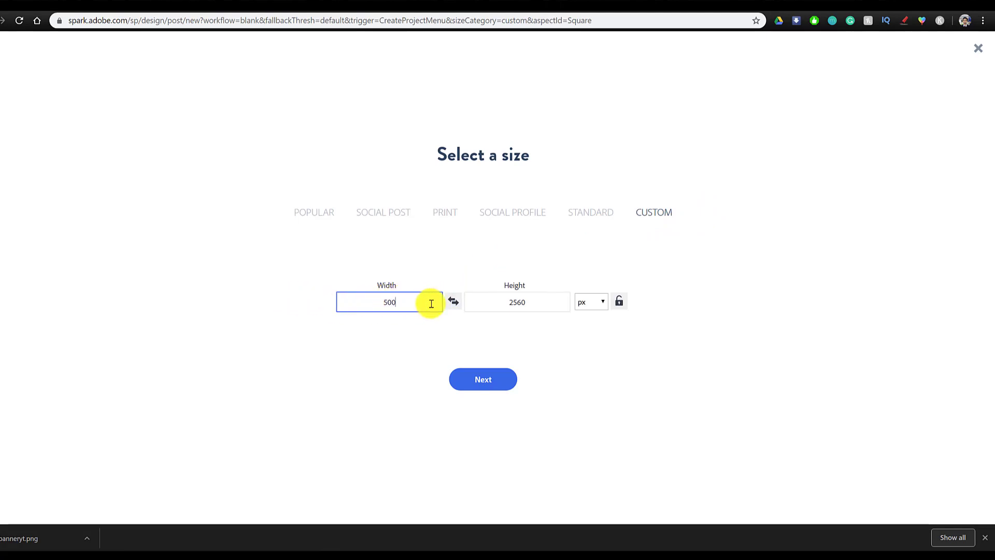
left_click(531, 302)
type("500")
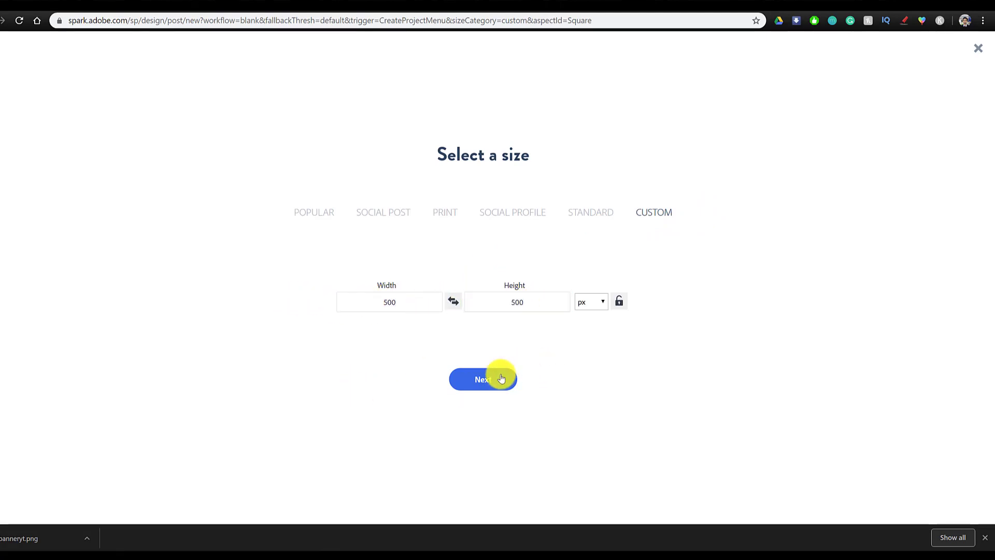
left_click(501, 374)
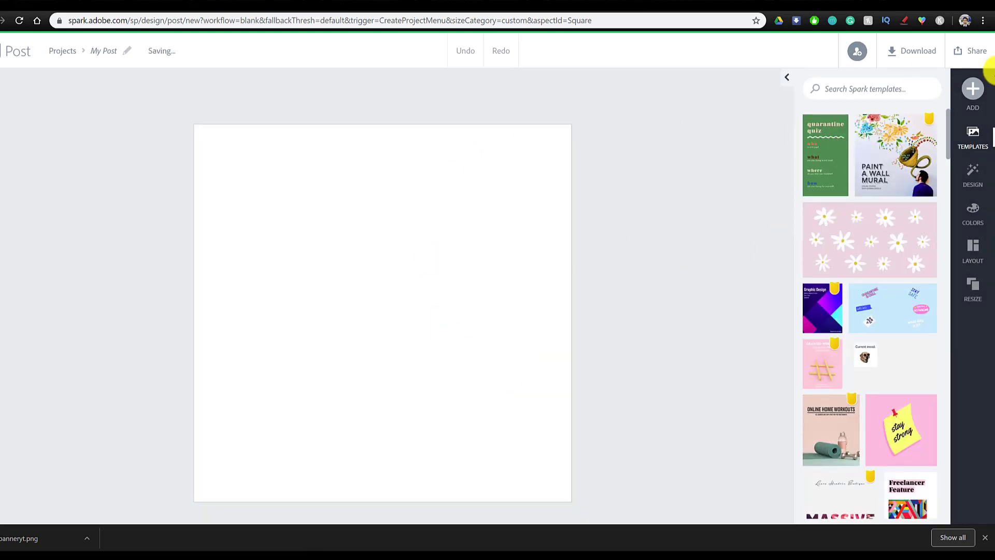
Add the crumpled-paper photo and pin it to the canvas background
left_click(974, 98)
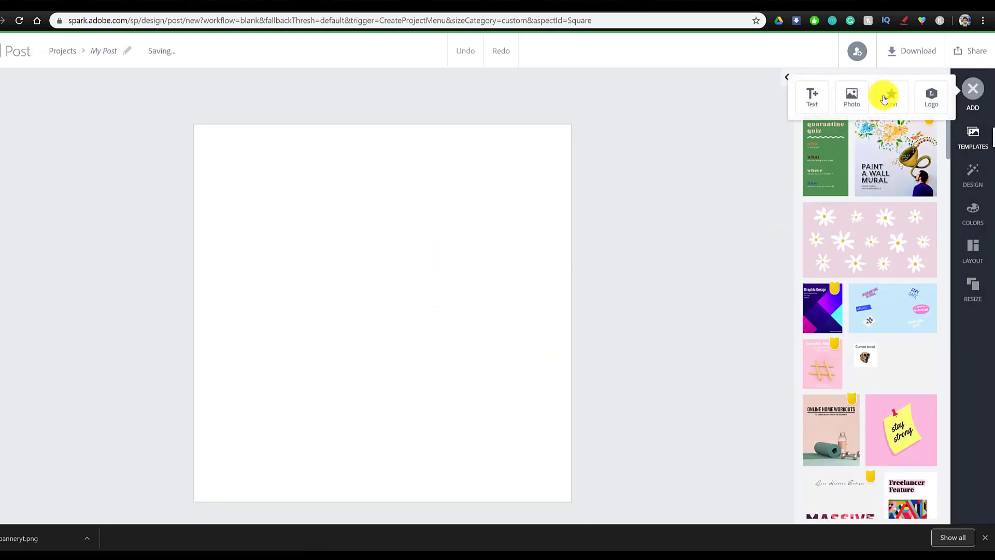
left_click(854, 100)
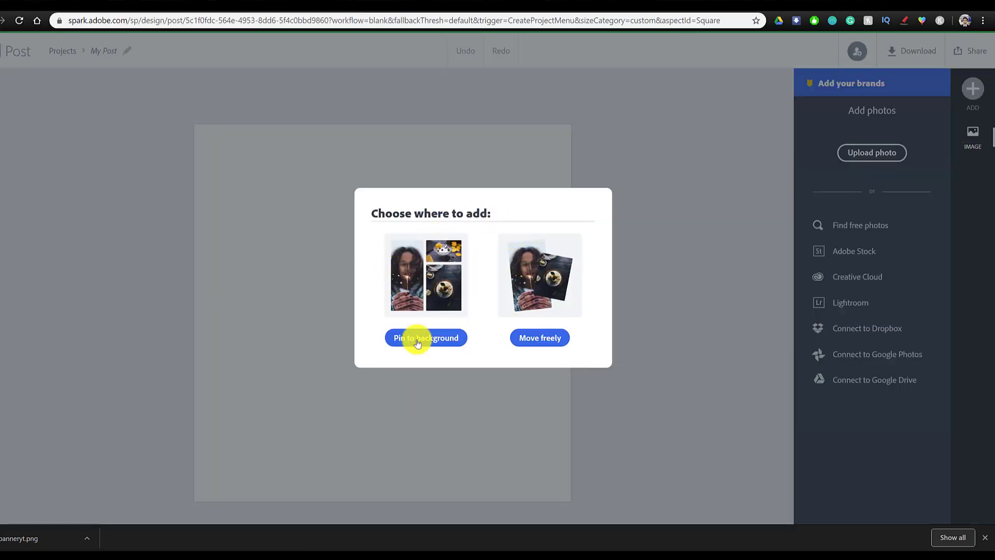
left_click(413, 338)
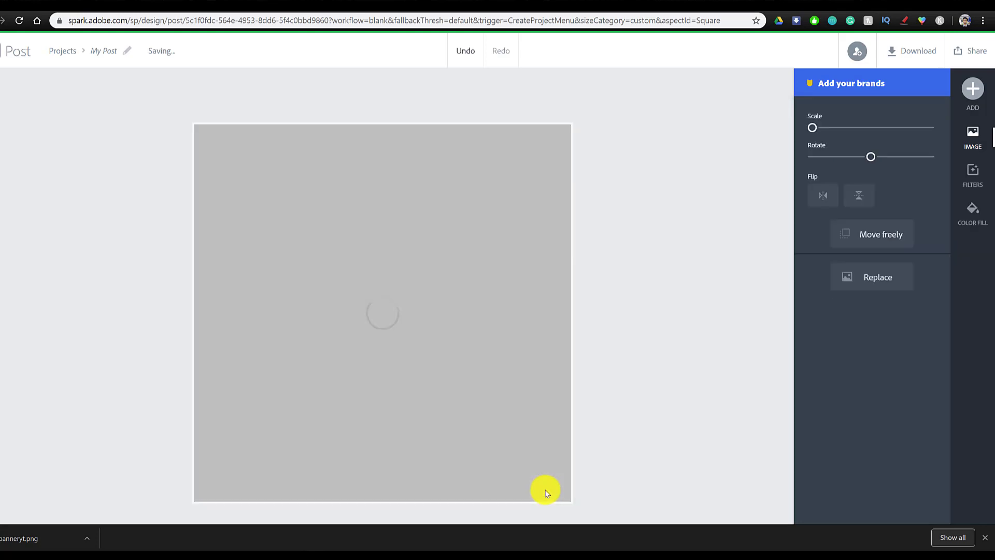
Soften the paper background with a blur filter of about 27
left_click(973, 177)
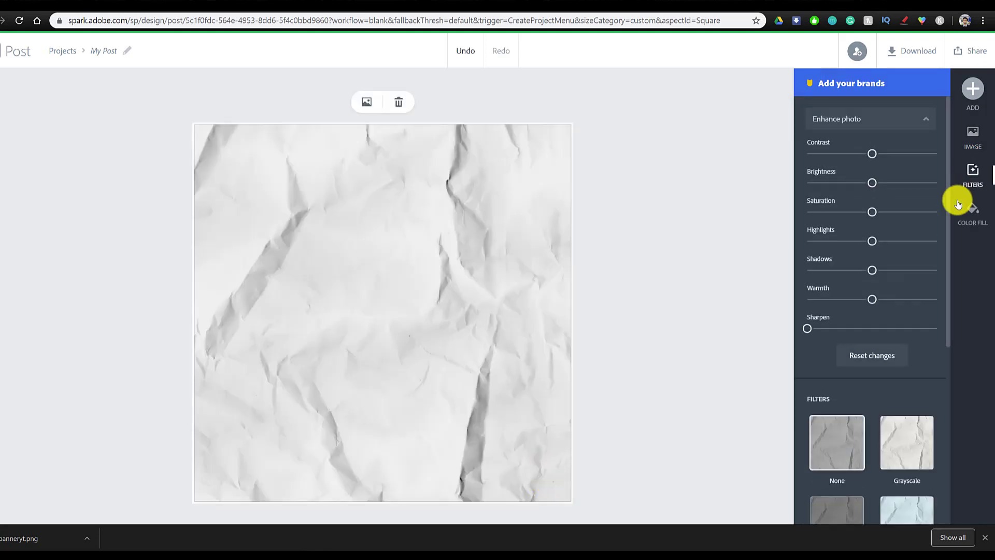
scroll(869, 318, "down", 6)
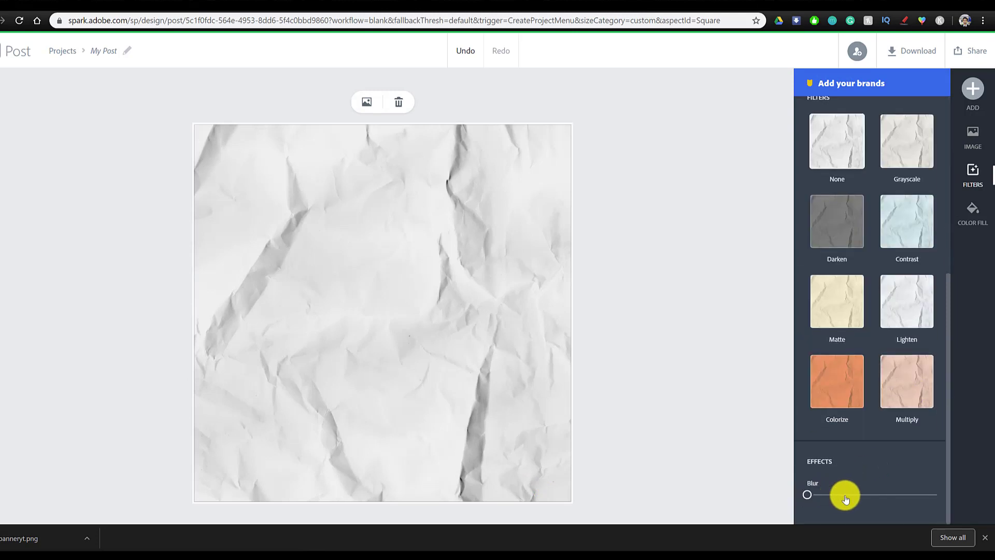
left_click_drag(813, 493, 852, 495)
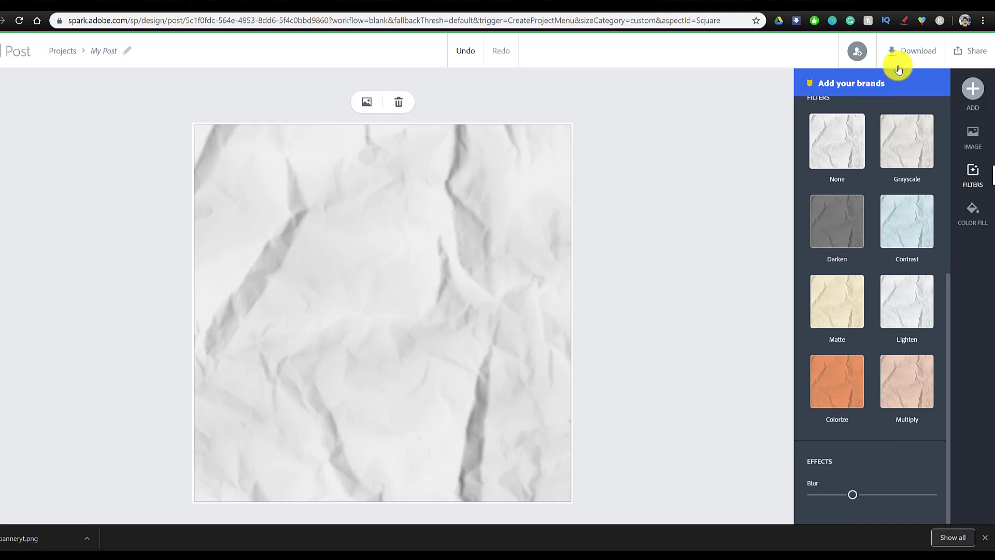
left_click(973, 92)
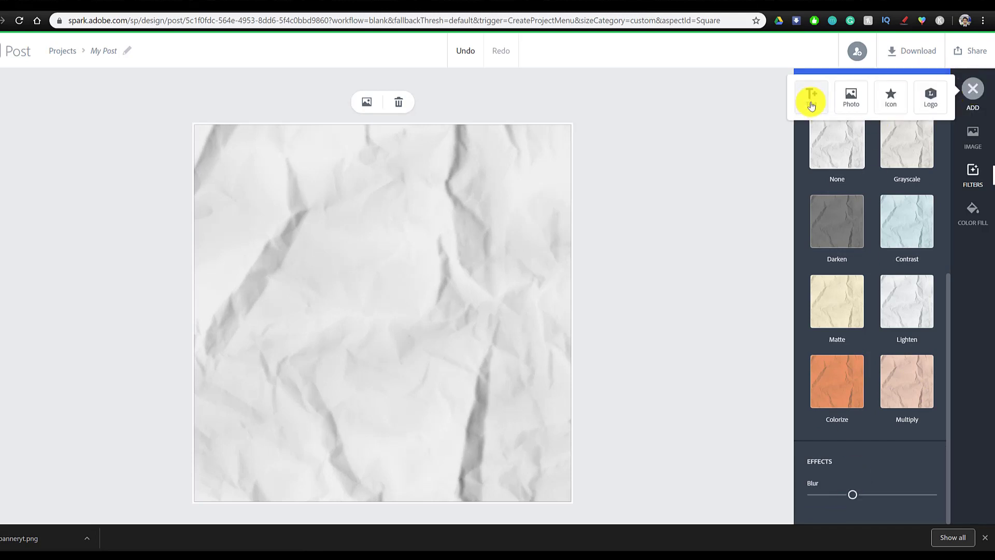
Add the Inner Beauty text style and change its wording to VD
left_click(812, 98)
scroll(893, 355, "down", 1)
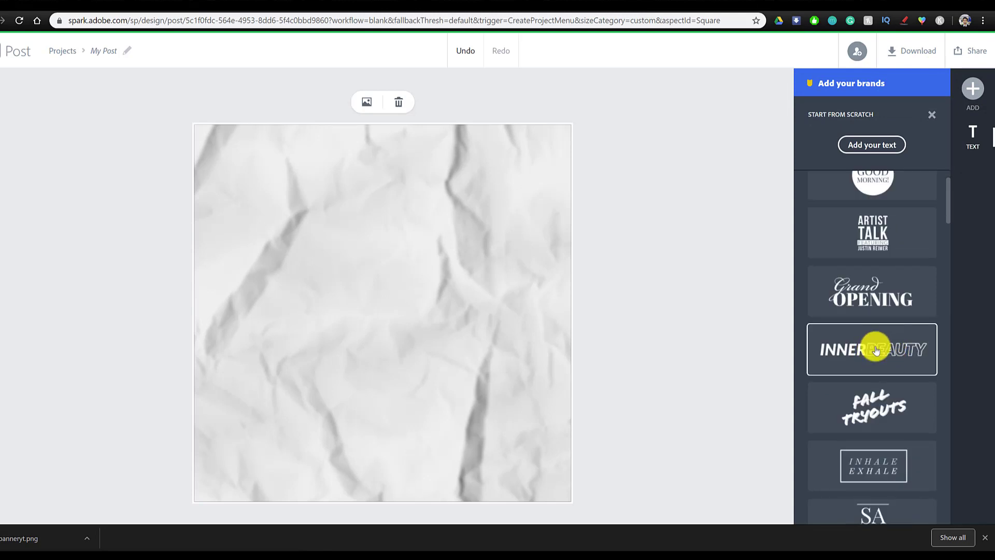
left_click(876, 351)
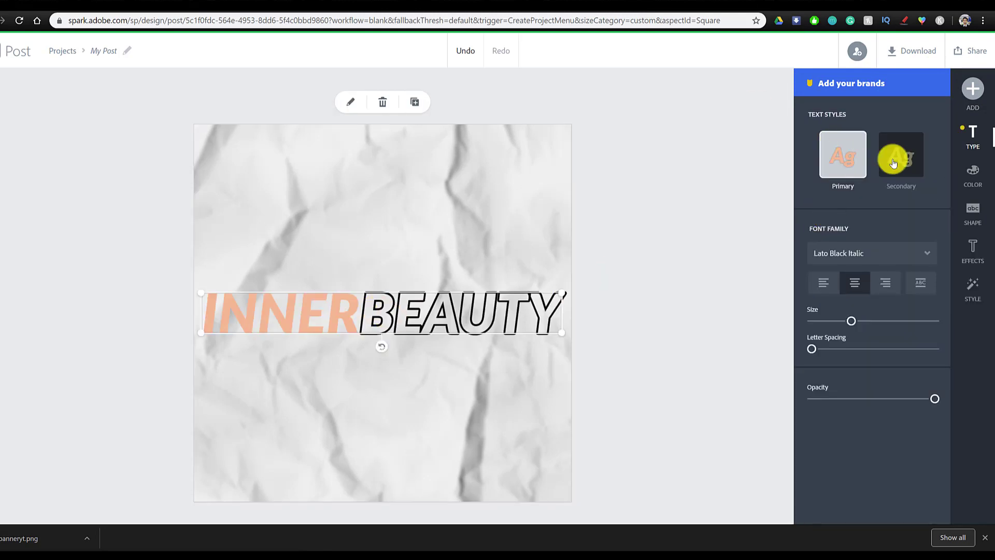
double_click(391, 316)
left_click_drag(515, 251, 304, 248)
type("Vd")
key("BackSpace")
type("D")
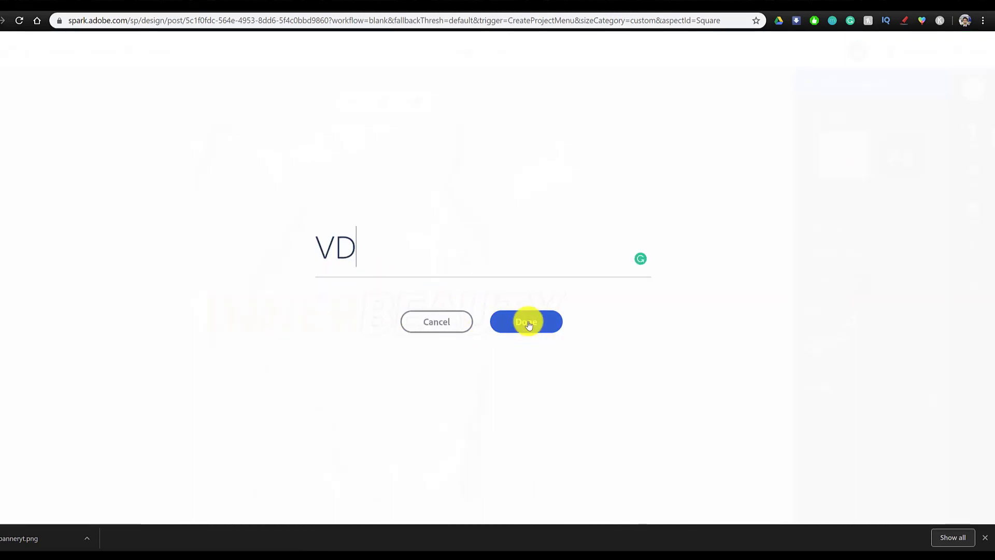
left_click(526, 323)
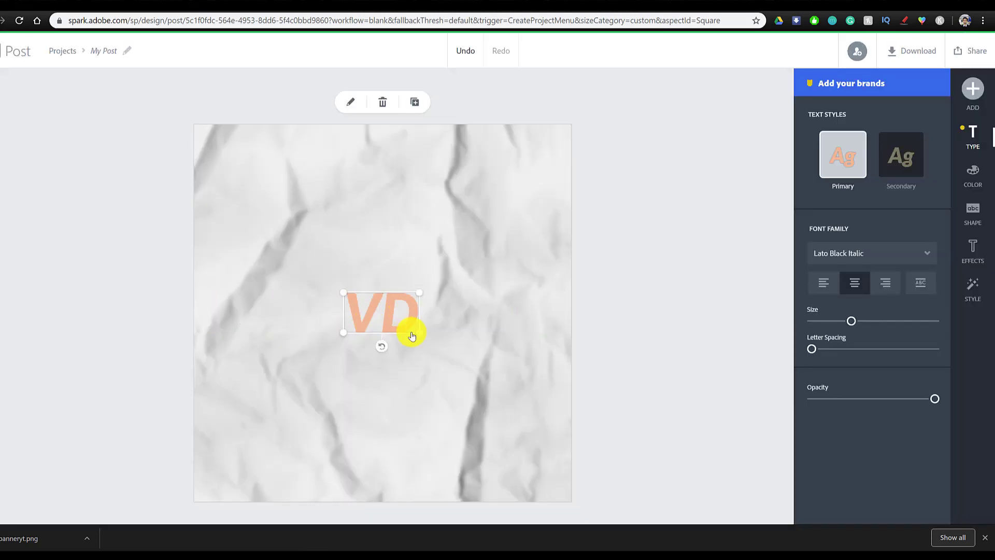
Colour the VD lettering dark blue, enlarge it and centre it on the square
left_click(973, 179)
left_click(821, 258)
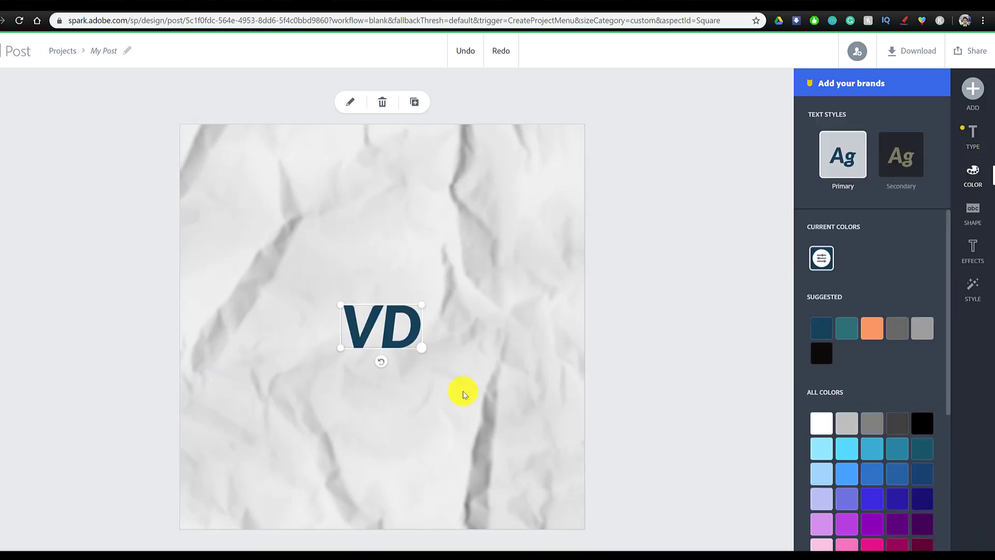
left_click_drag(421, 348, 659, 528)
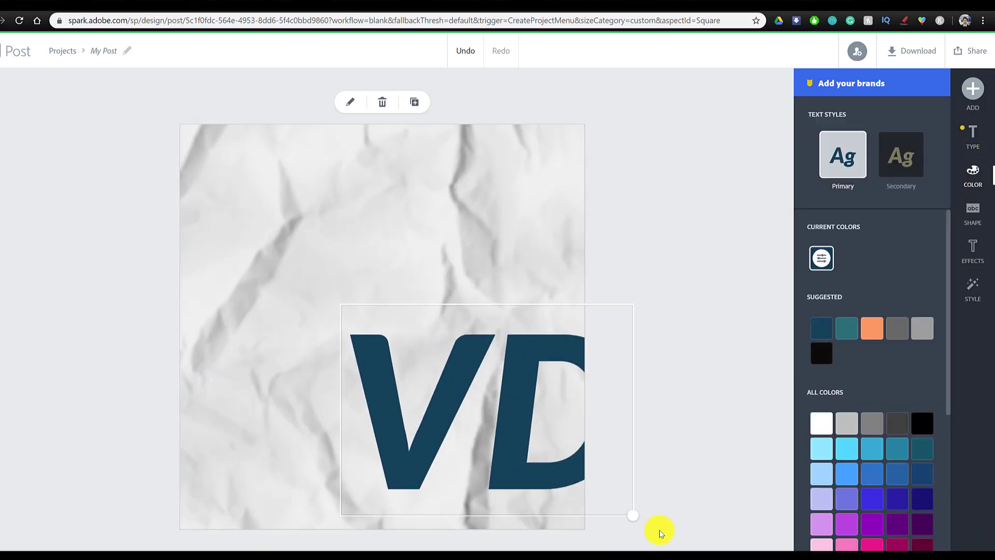
left_click_drag(542, 391, 413, 325)
Back the VD text with a light cyan rounded-square shape at padding 33
left_click(974, 217)
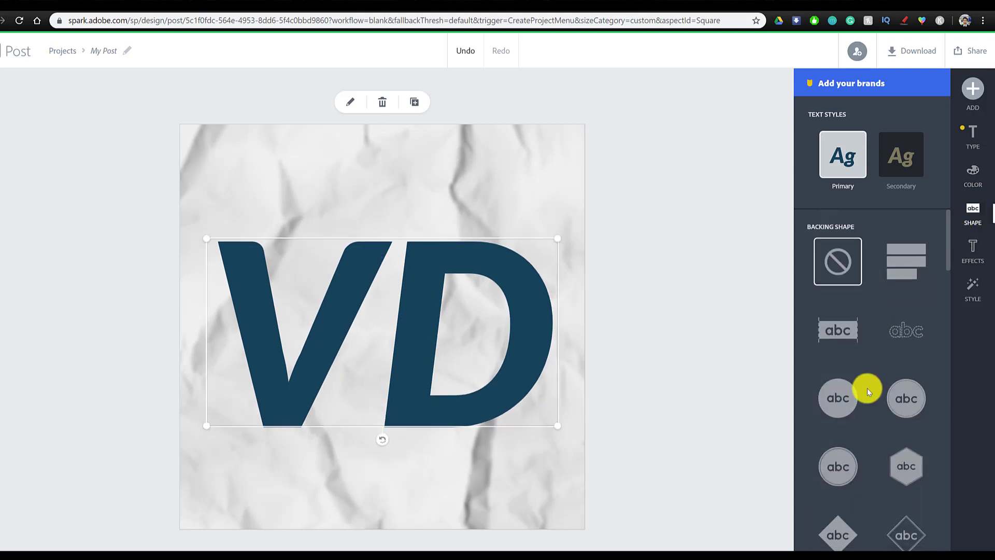
scroll(866, 392, "down", 3)
scroll(866, 394, "down", 1)
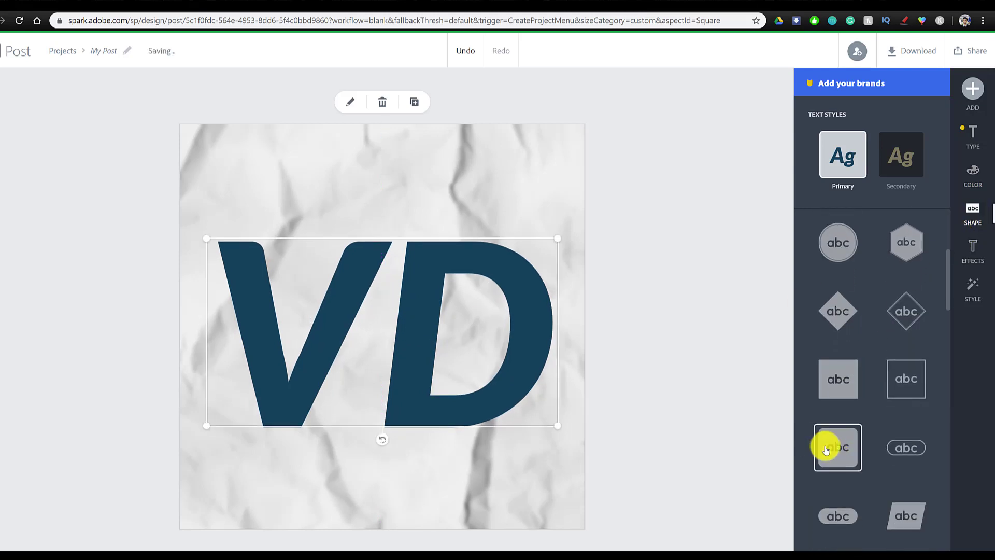
left_click(829, 449)
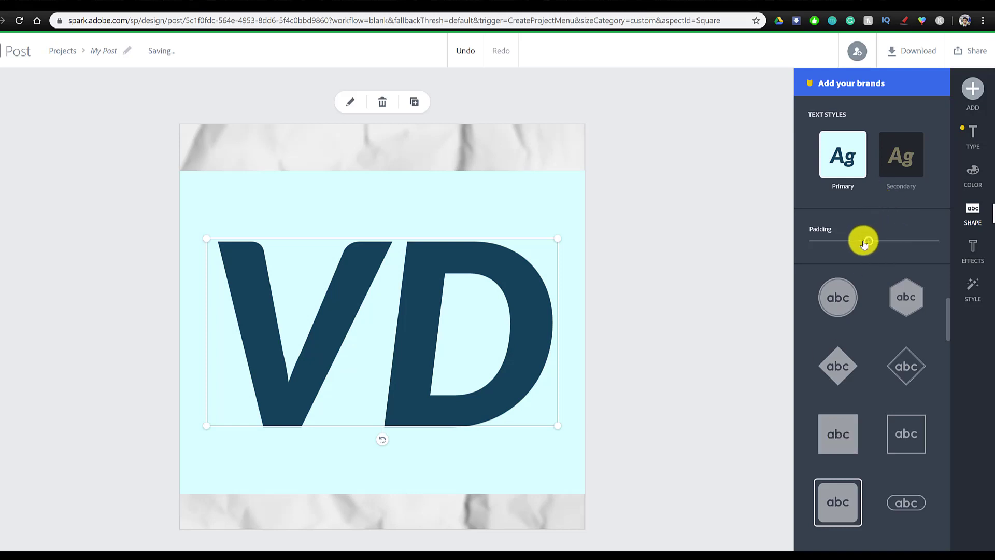
left_click_drag(864, 242, 848, 243)
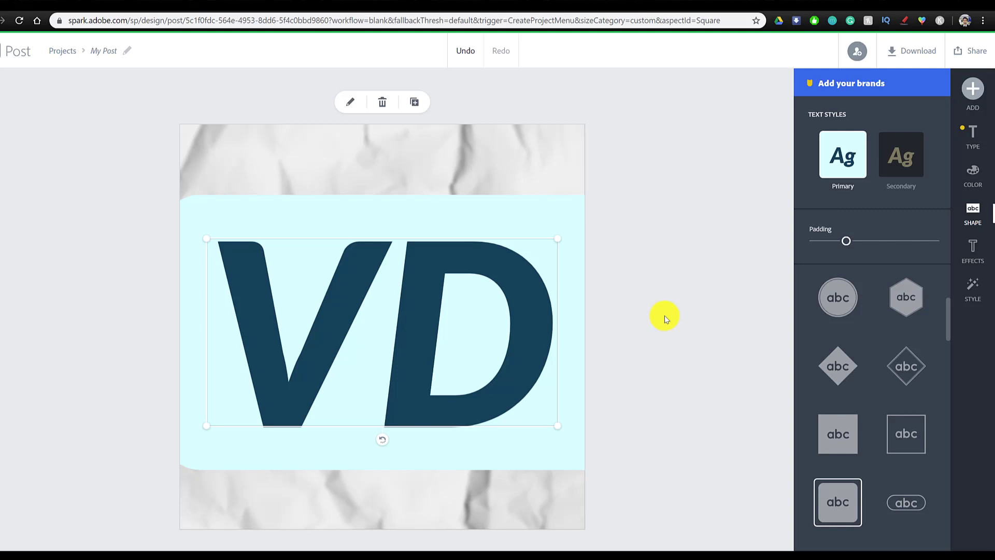
left_click(667, 298)
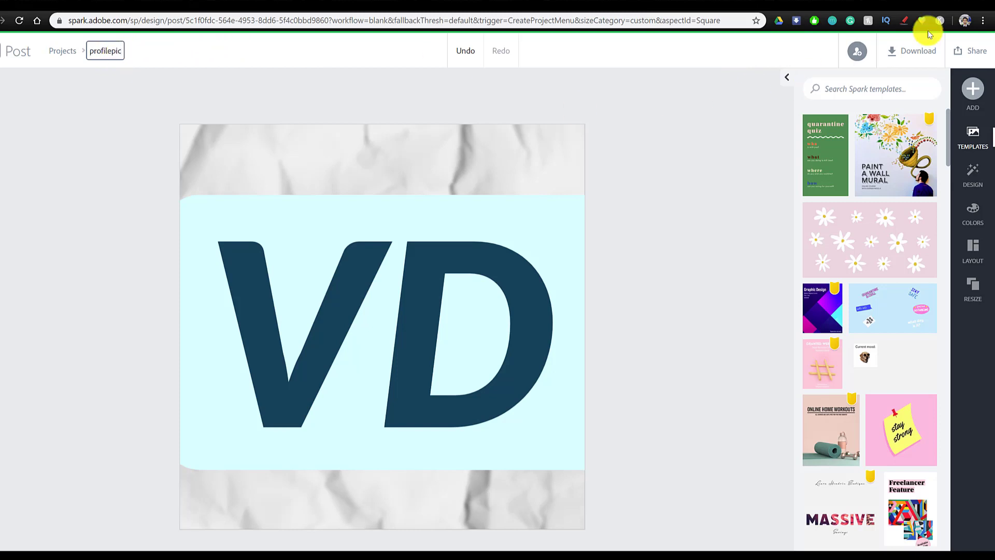
Download the profilepic post as a PNG image
left_click(915, 51)
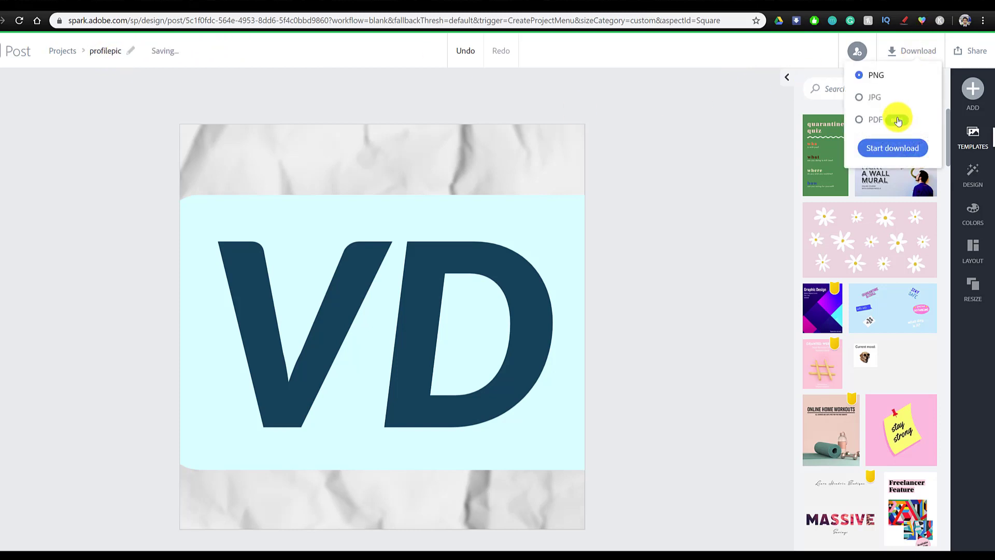
left_click(884, 147)
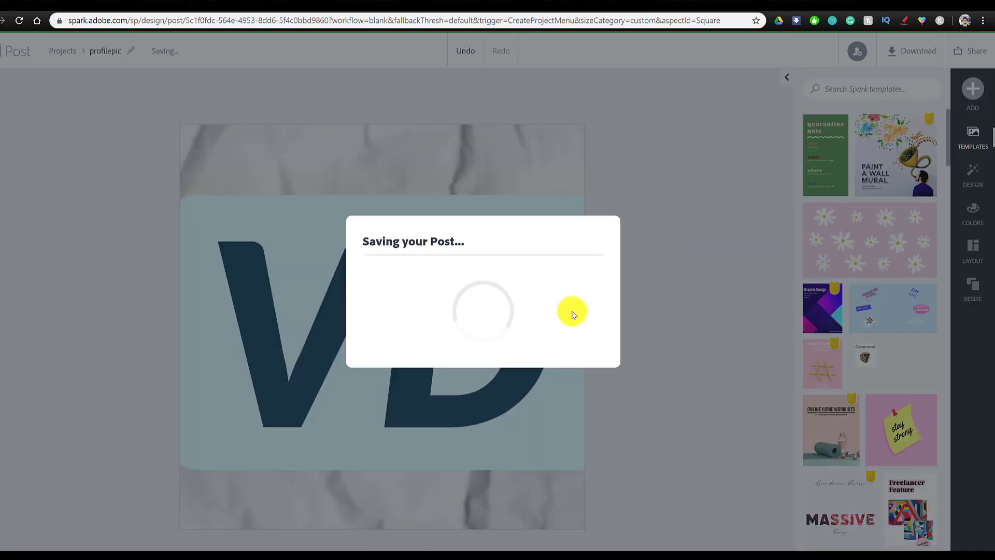